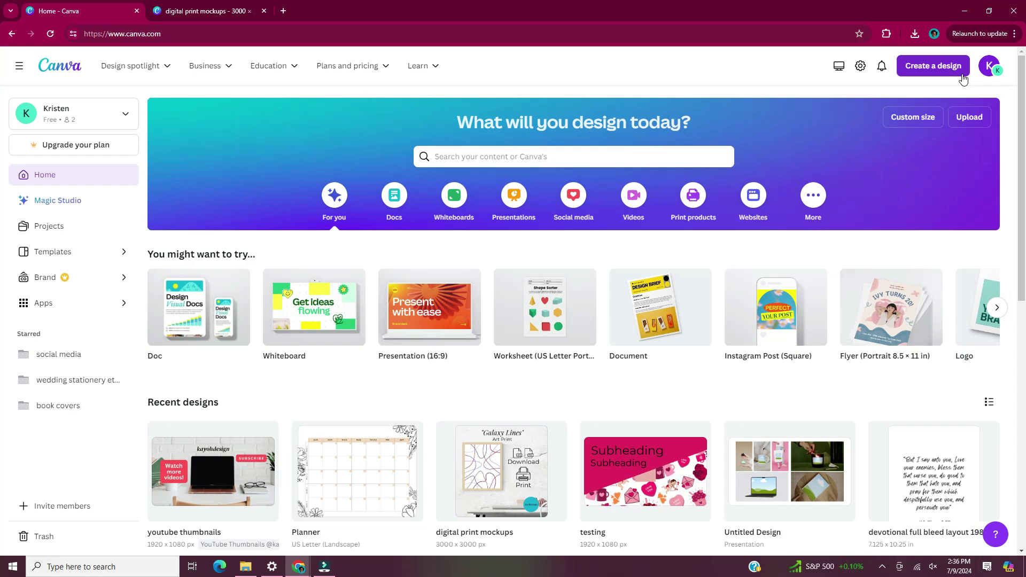
# Create a new custom-size design of 3000 × 3000 px
pyautogui.click(962, 76)
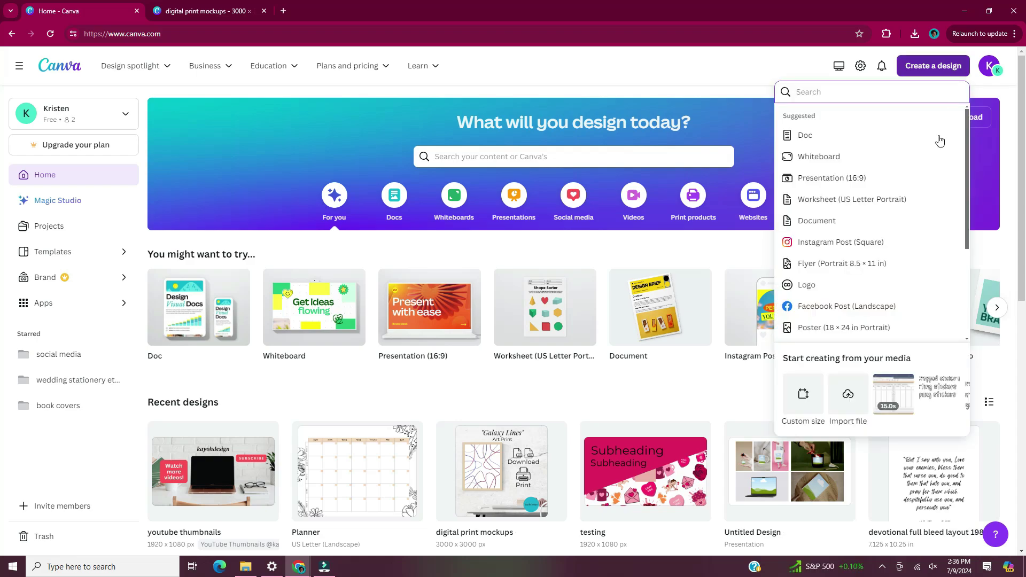
pyautogui.click(814, 409)
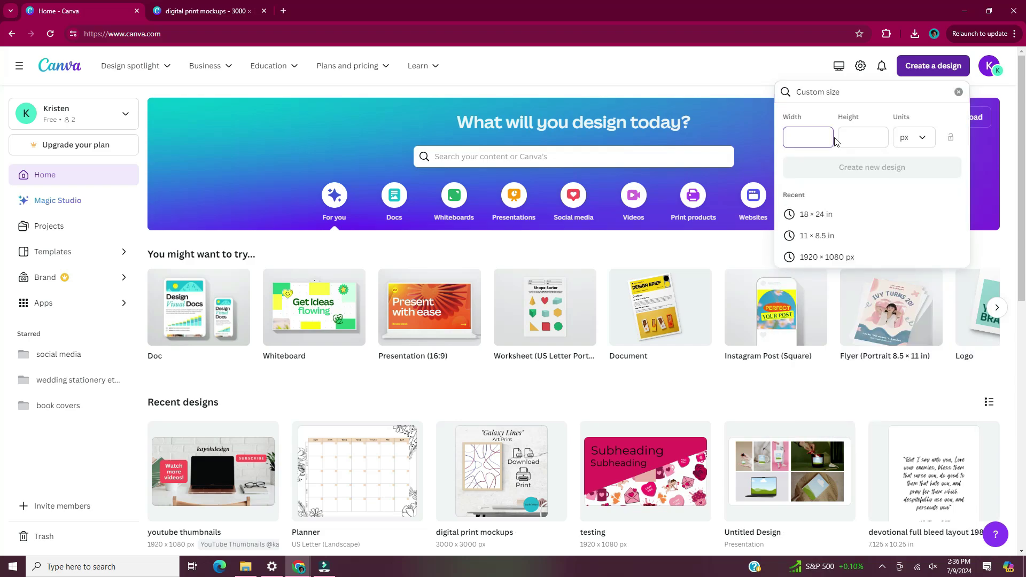
pyautogui.write('3000')
pyautogui.press('Tab')
pyautogui.write('3000')
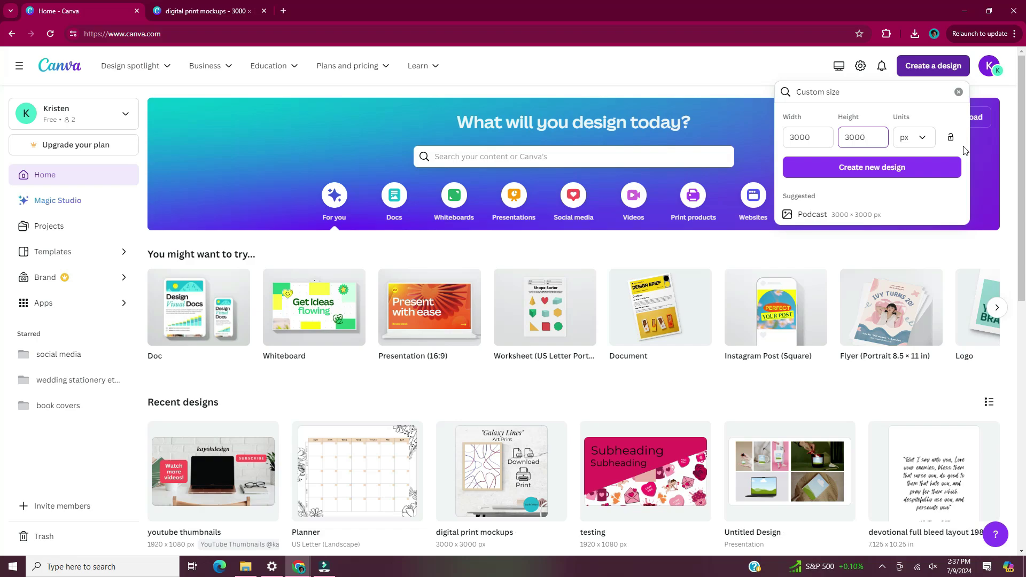
pyautogui.click(936, 179)
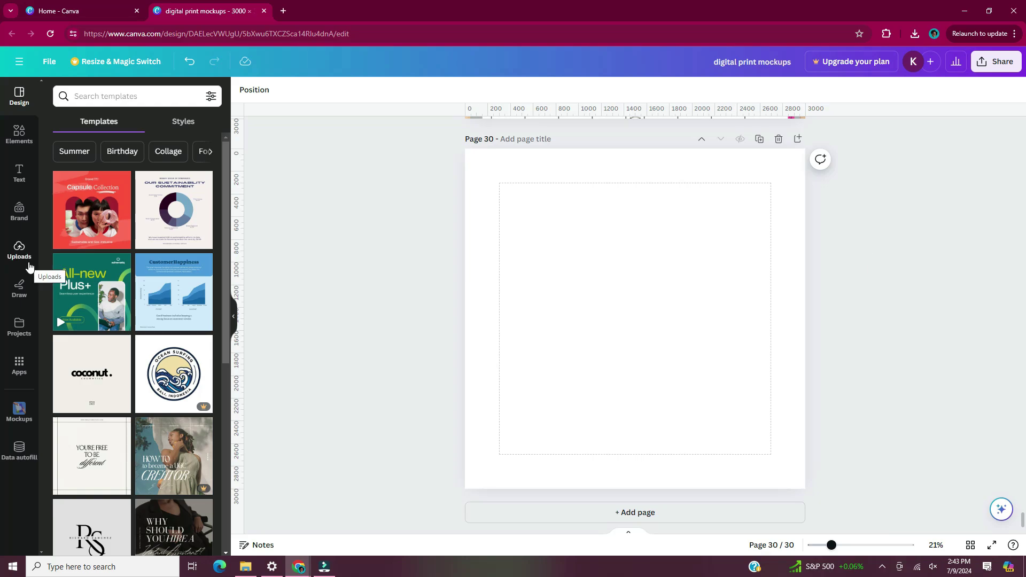
# Place the two uploaded pink floral weekly planner images on blank page 30, with the Sunday-start page overlapping the Monday-start one
pyautogui.click(29, 266)
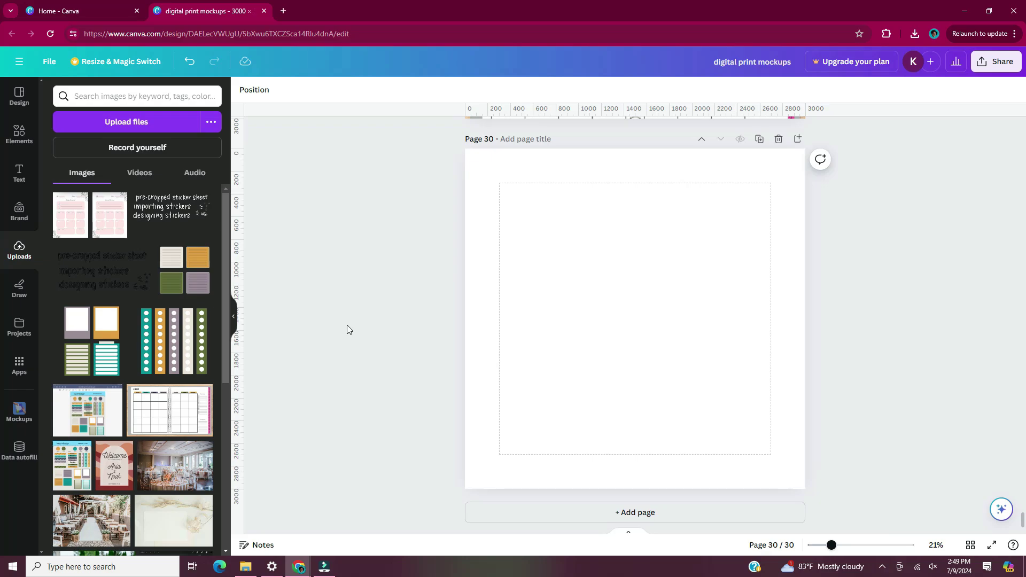
pyautogui.hotkey('ctrl', 'v')
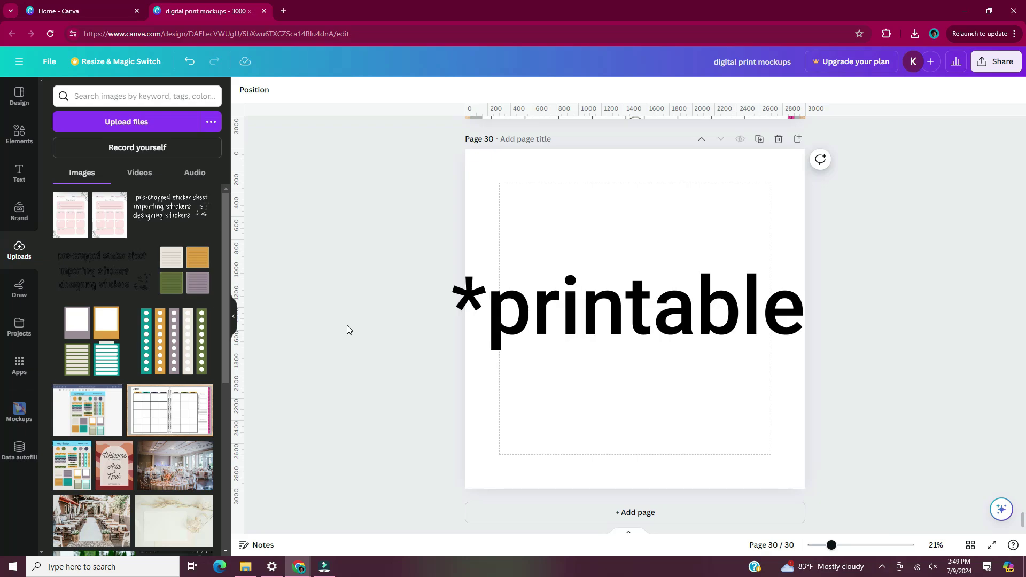
pyautogui.hotkey('ctrl', 'z')
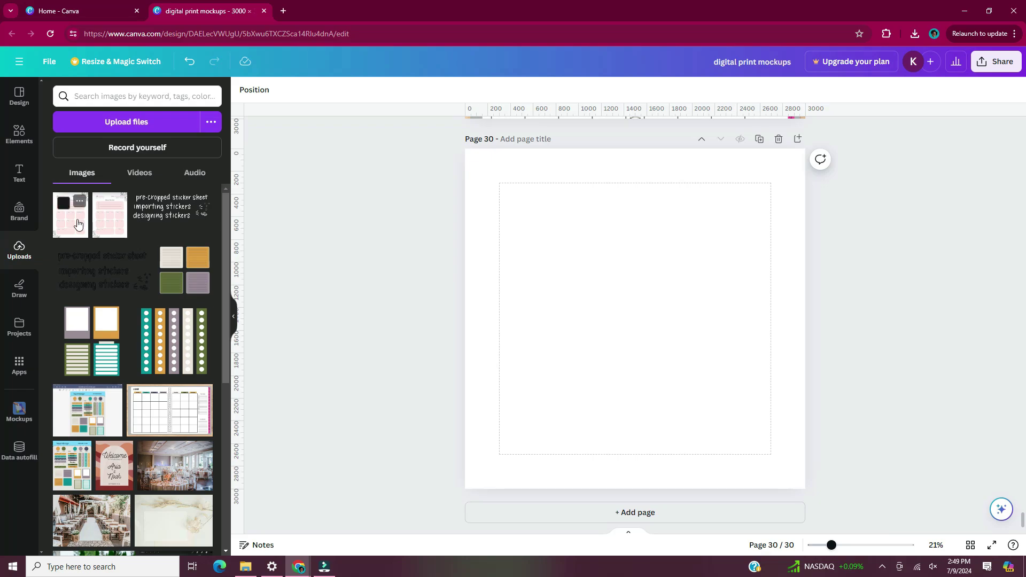
pyautogui.moveTo(78, 223); pyautogui.dragTo(673, 332)
pyautogui.click(234, 316)
pyautogui.scroll(3, 721, 332)
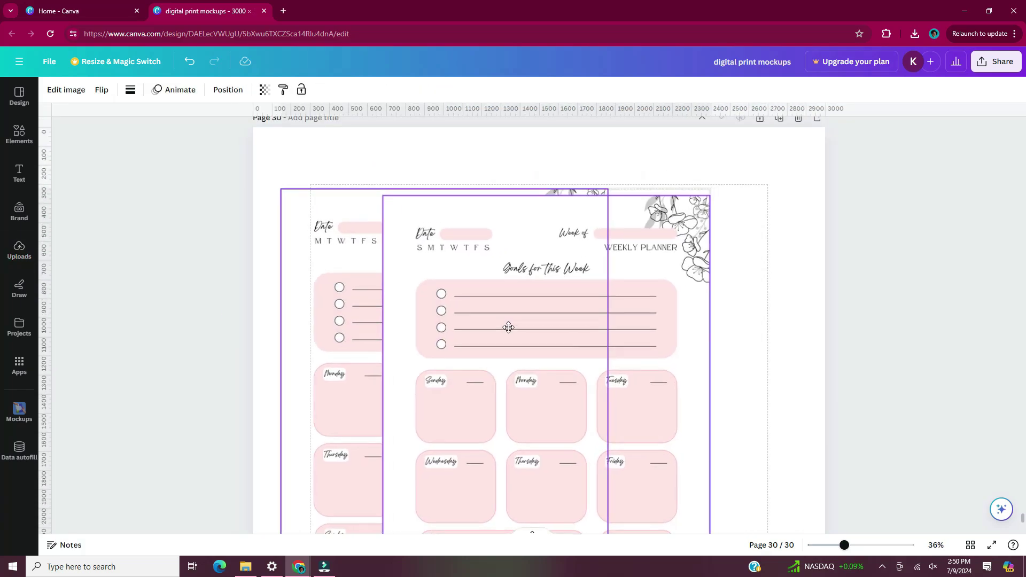
pyautogui.scroll(1, 822, 369)
pyautogui.click(823, 426)
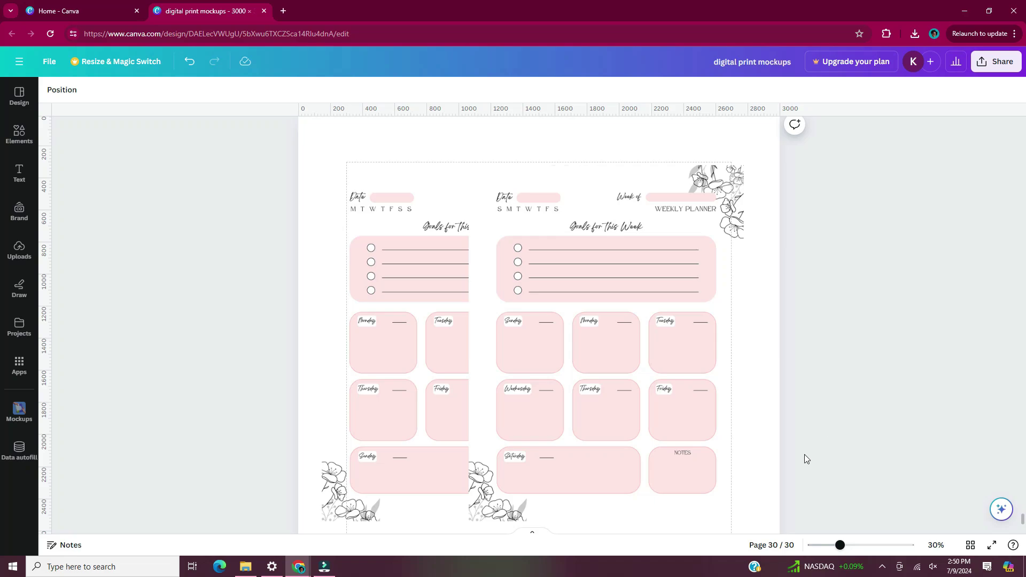
# Set the background of page 30 to the solid tan color #EBC48B
pyautogui.click(328, 136)
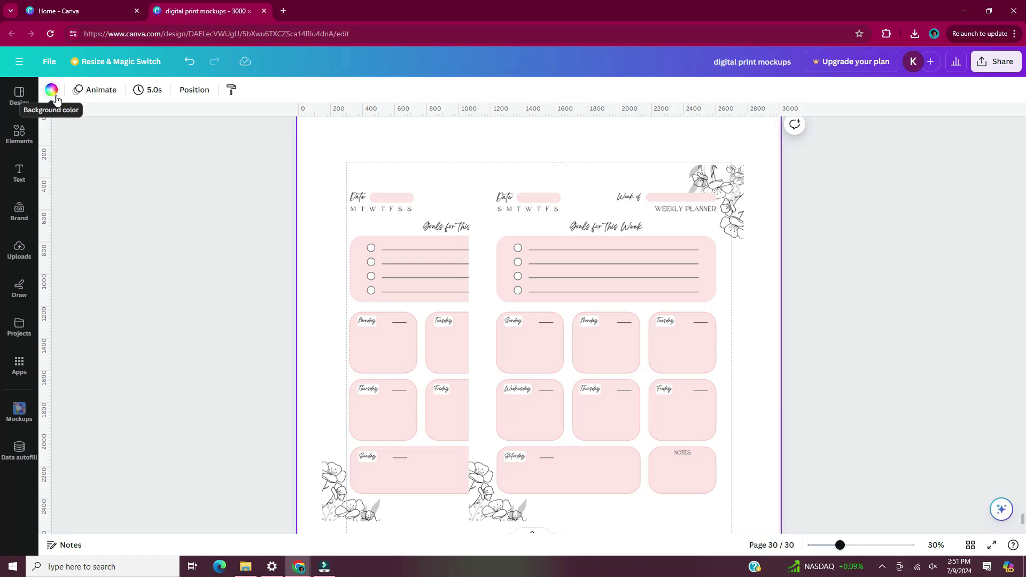
pyautogui.click(51, 90)
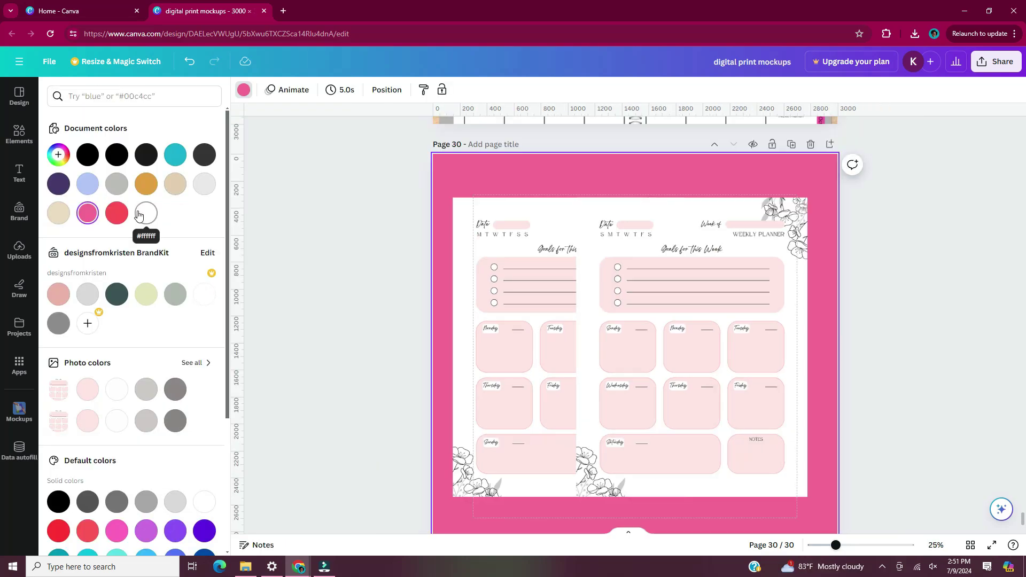
pyautogui.click(59, 213)
pyautogui.scroll(-4, 184, 303)
pyautogui.click(205, 406)
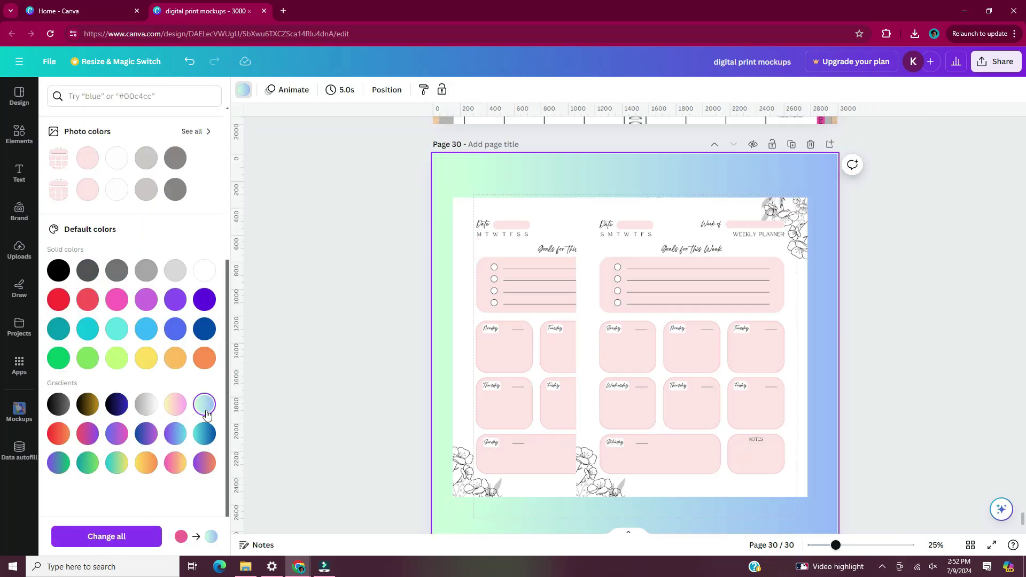
pyautogui.scroll(4, 206, 415)
pyautogui.click(144, 183)
pyautogui.click(58, 154)
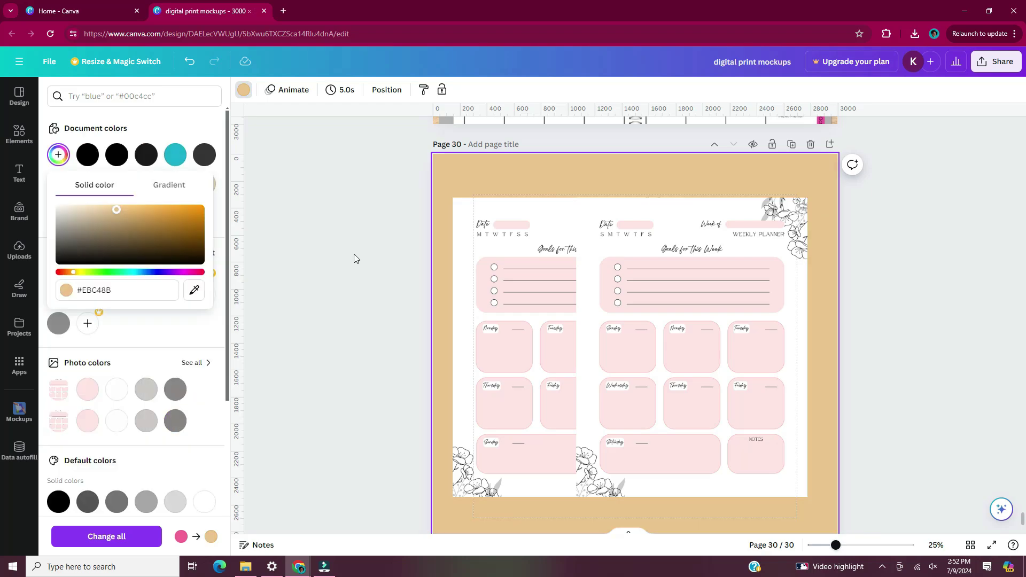
pyautogui.click(354, 254)
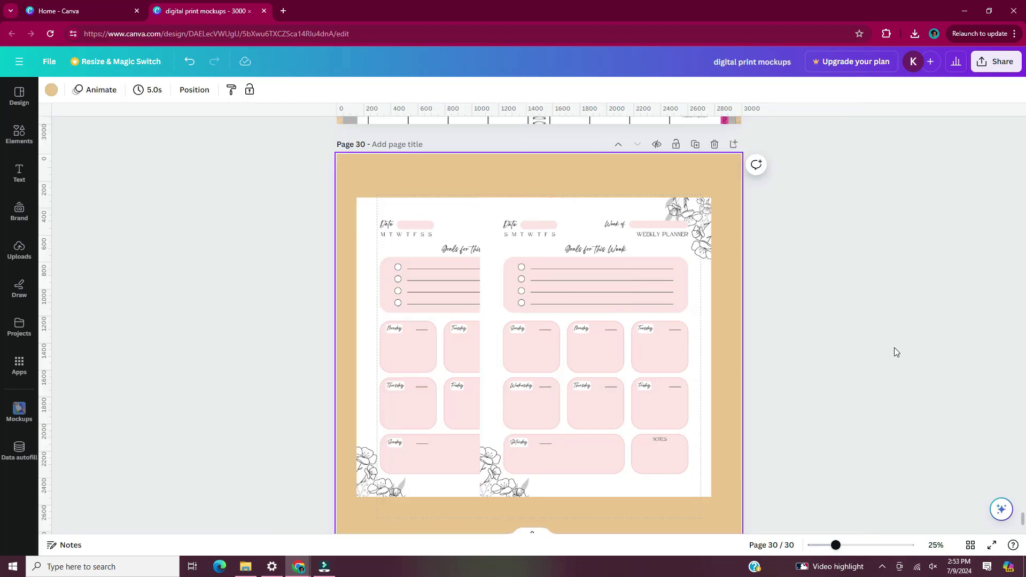
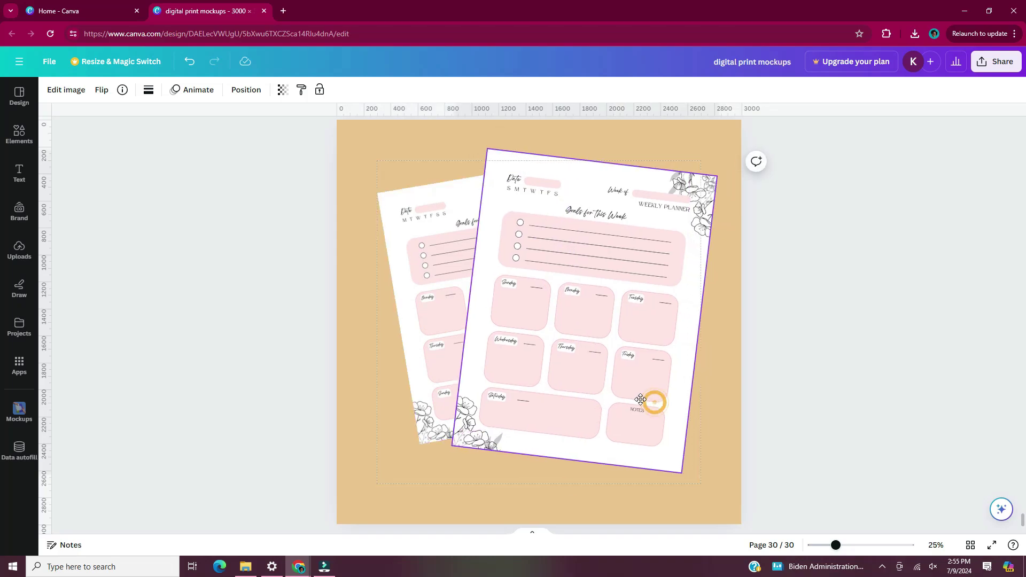
# Move both tilted planner pages together to the exact center of the page
pyautogui.keyDown('shift'); pyautogui.click(530, 275); pyautogui.keyUp('shift')
pyautogui.moveTo(529, 289); pyautogui.dragTo(524, 295)
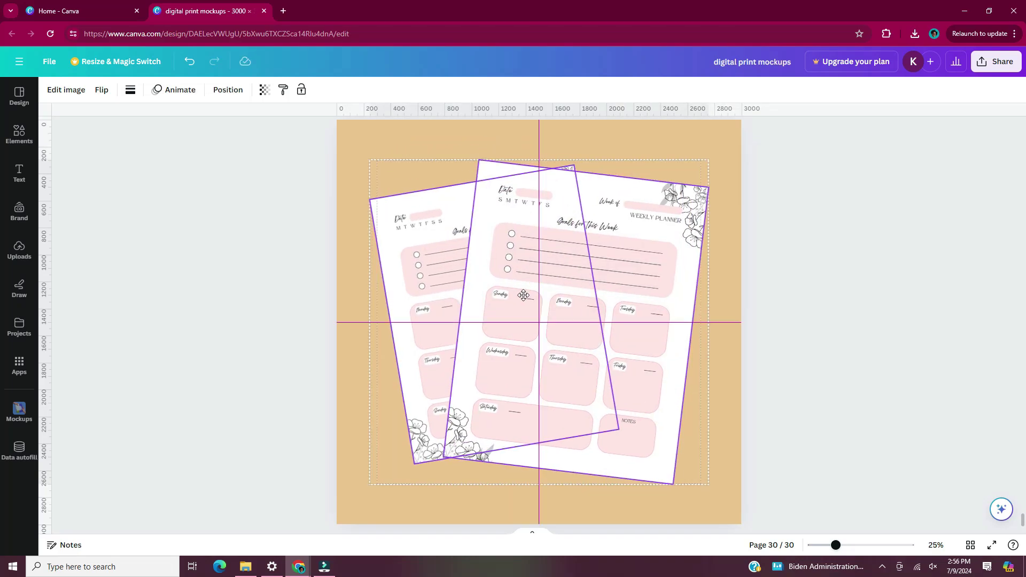
pyautogui.click(872, 334)
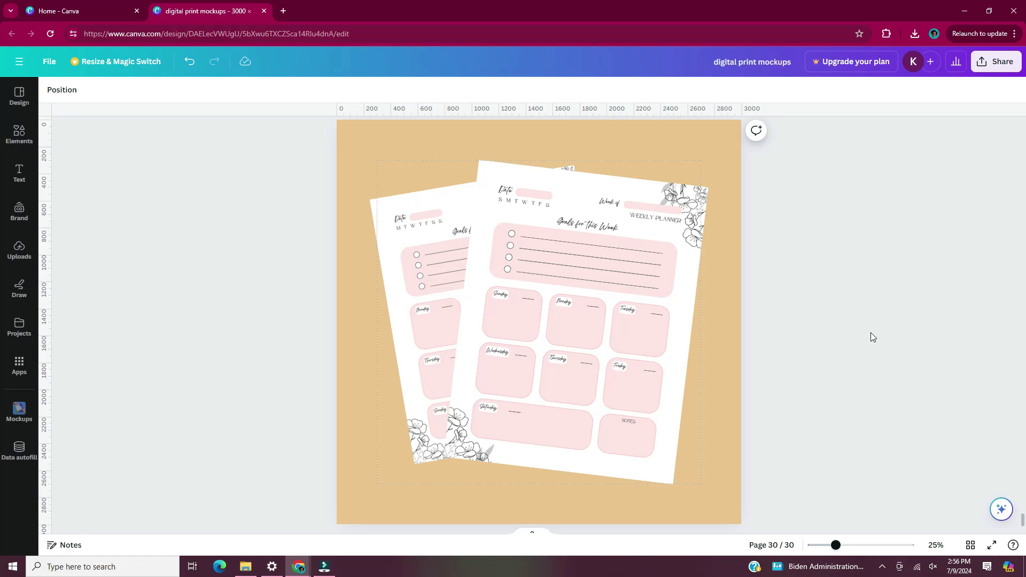
# Give the front planner page a Drop shadow with blur 20, angle 43 and distance 19
pyautogui.click(592, 249)
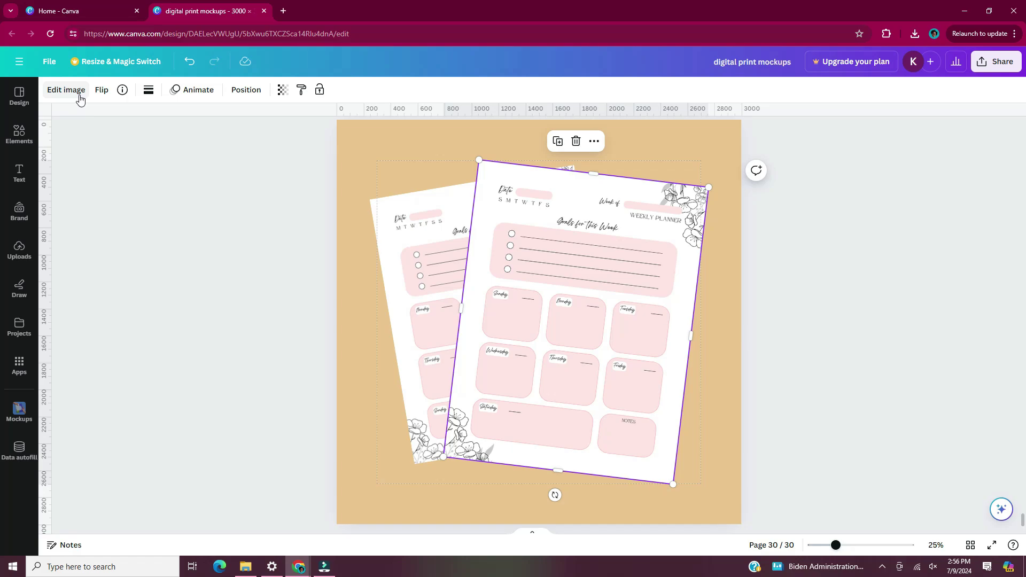
pyautogui.click(66, 90)
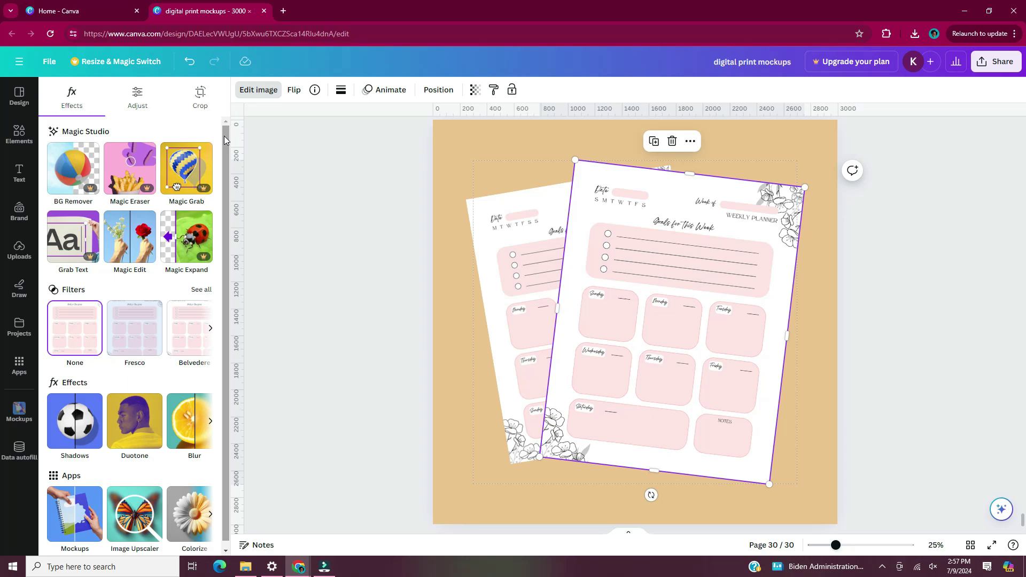
pyautogui.click(89, 444)
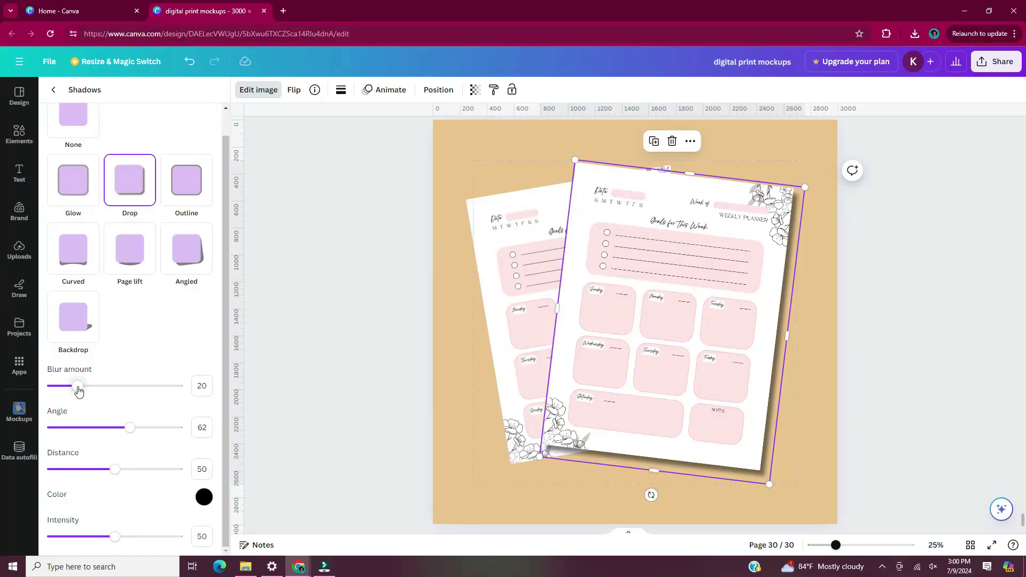
pyautogui.moveTo(78, 391)
pyautogui.mouseDown()
pyautogui.moveTo(102, 390)
pyautogui.moveTo(77, 390)
pyautogui.mouseUp()
pyautogui.moveTo(130, 427); pyautogui.dragTo(108, 416)
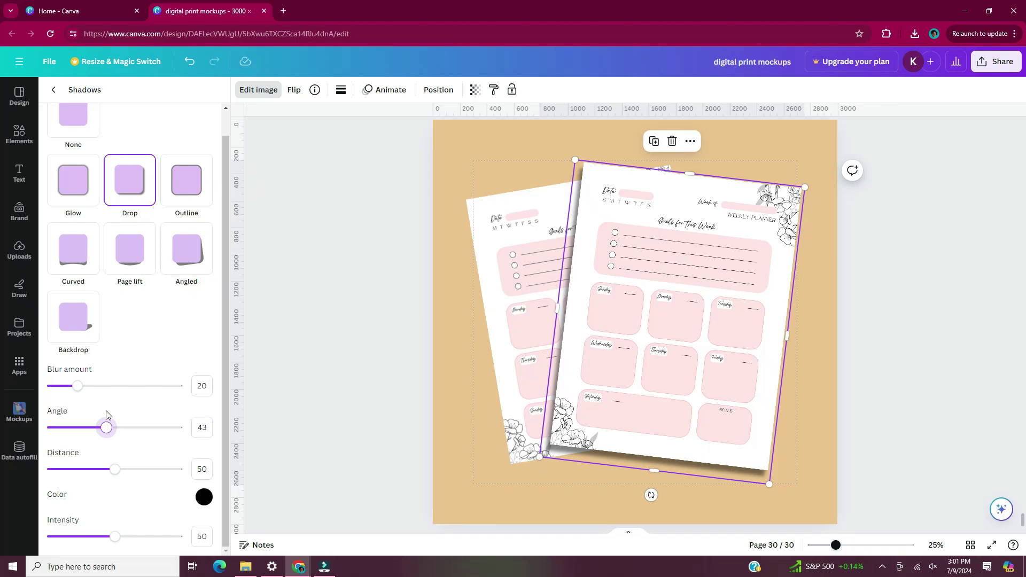
pyautogui.moveTo(115, 469); pyautogui.dragTo(105, 471)
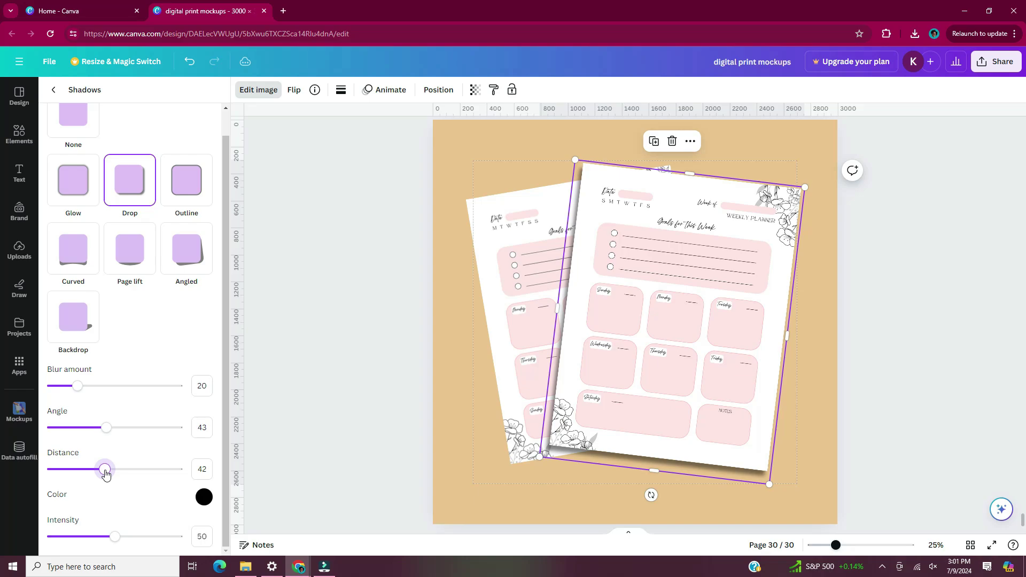
pyautogui.moveTo(105, 474); pyautogui.dragTo(75, 470)
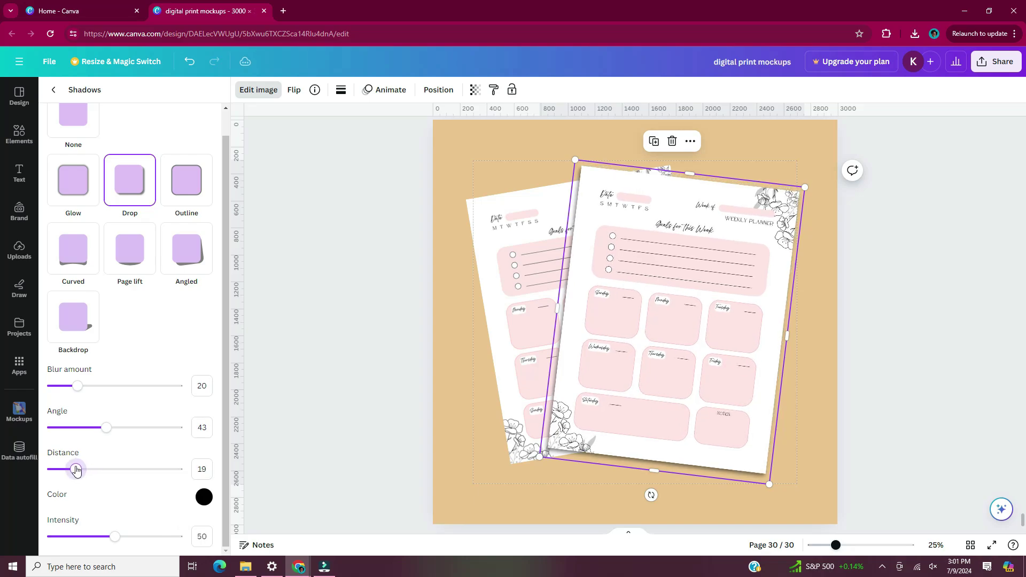
pyautogui.click(246, 456)
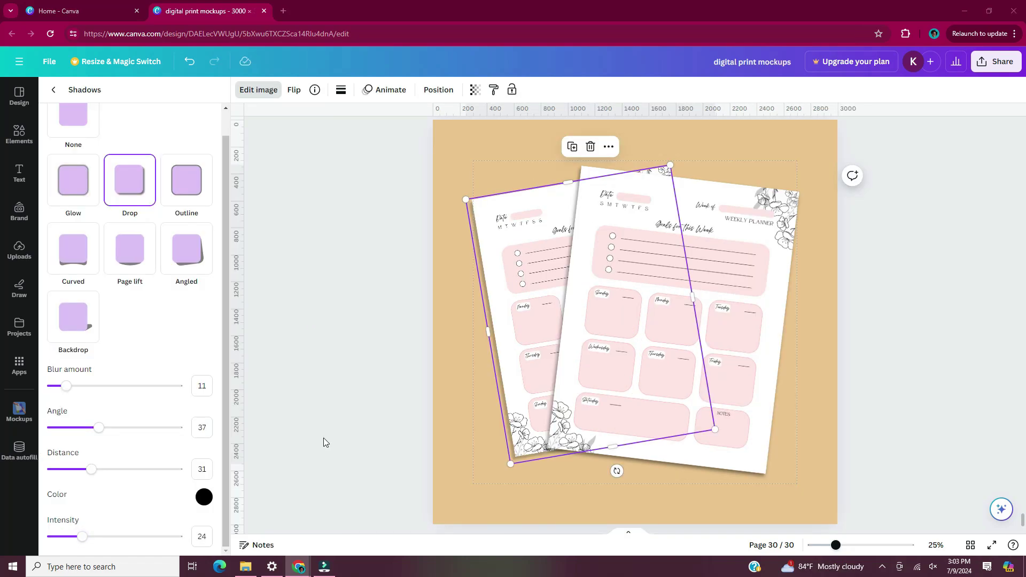
pyautogui.click(323, 438)
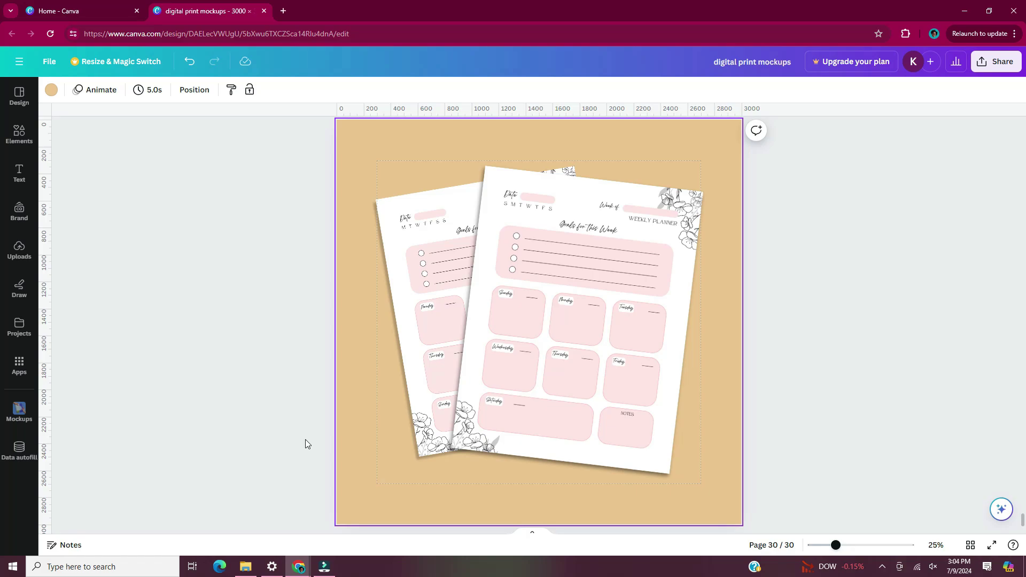
# Add the text "Pink Floral Printable Weekly Planner Page" and place it above the planner pages
pyautogui.press('t')
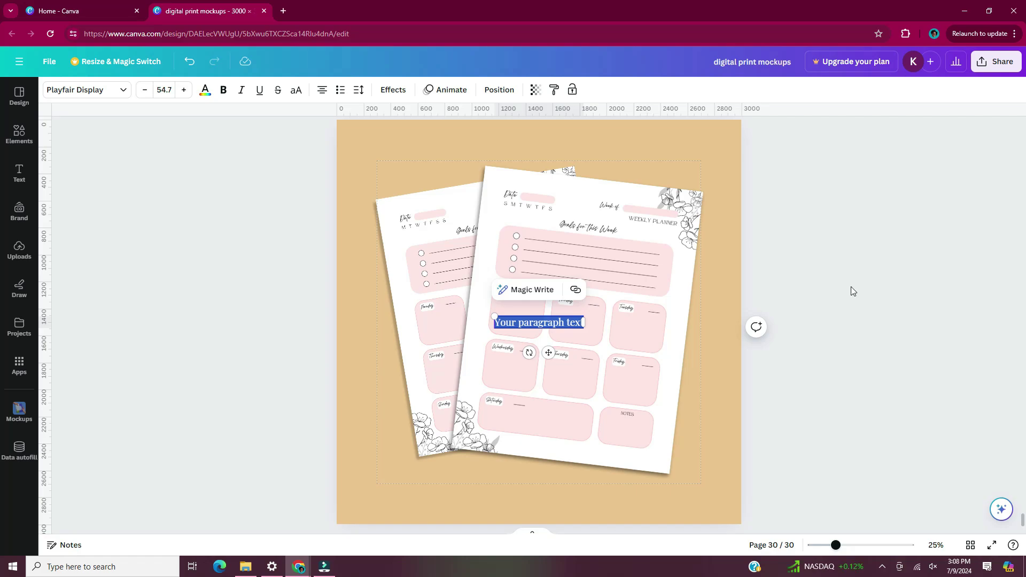
pyautogui.write('Pink Floral Printable Weekly Planner Page')
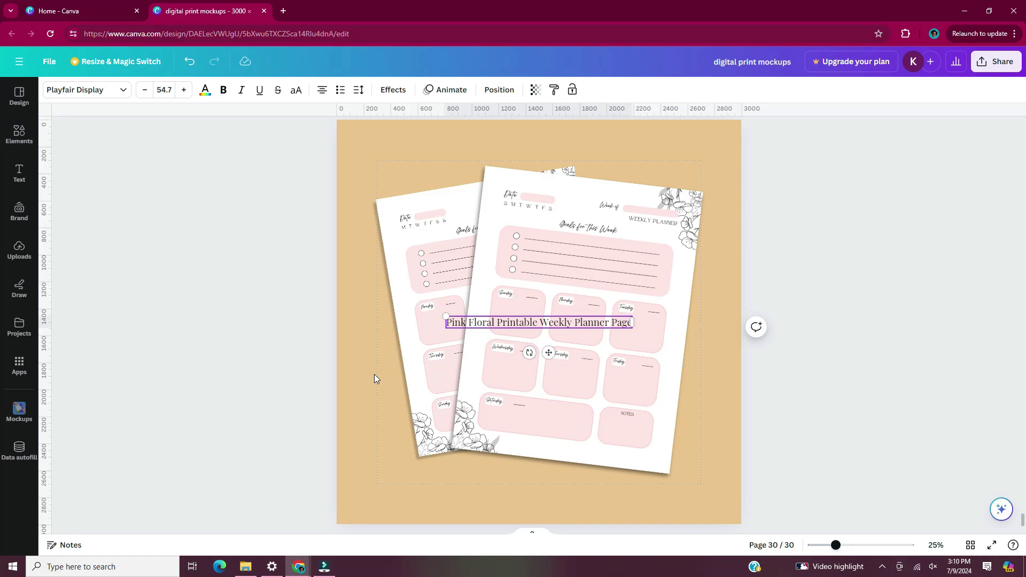
pyautogui.scroll(-2, 573, 336)
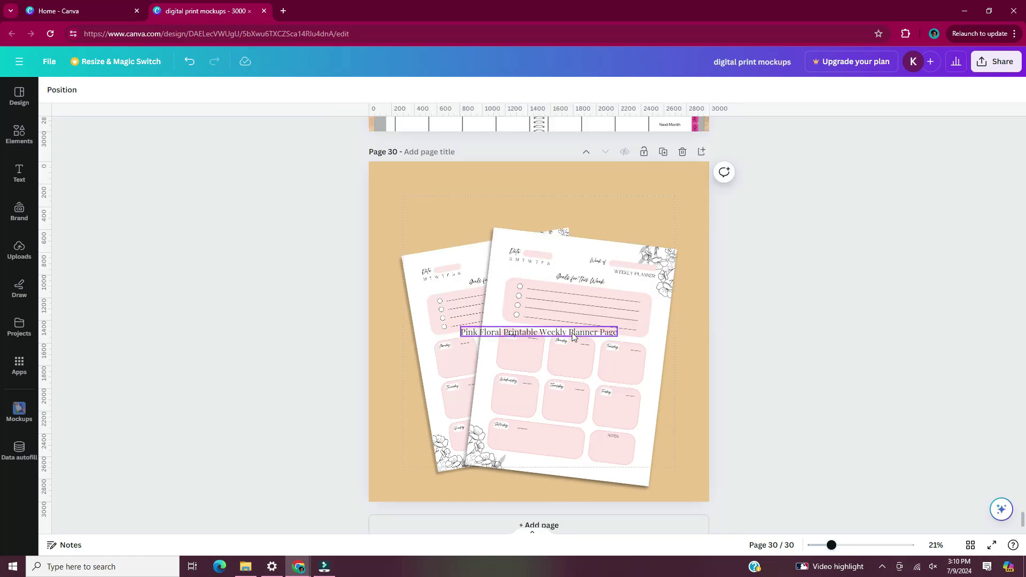
pyautogui.moveTo(573, 336); pyautogui.dragTo(573, 205)
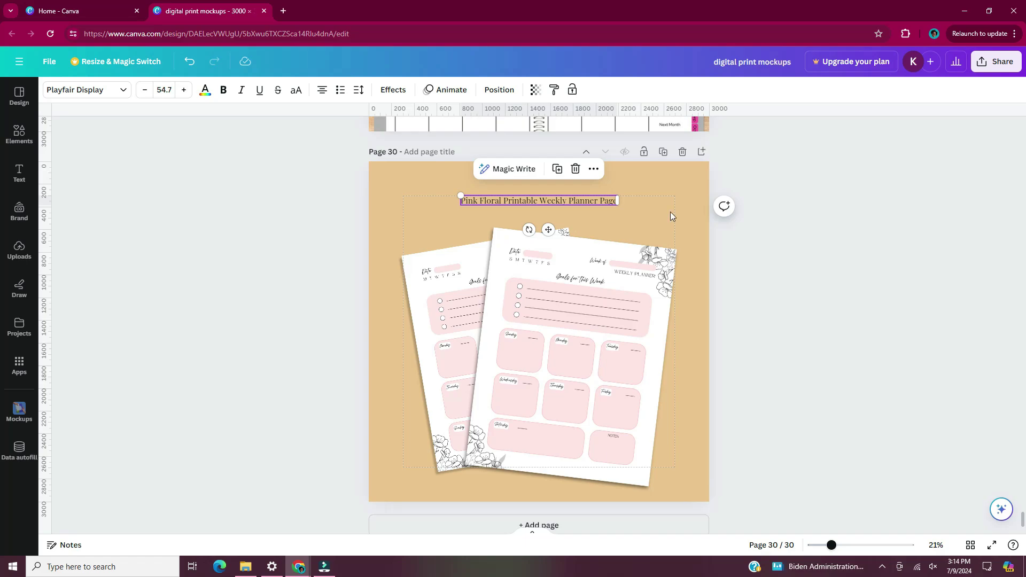
# Apply the Outline effect to the title and enlarge it to font size 122 on two lines
pyautogui.click(392, 89)
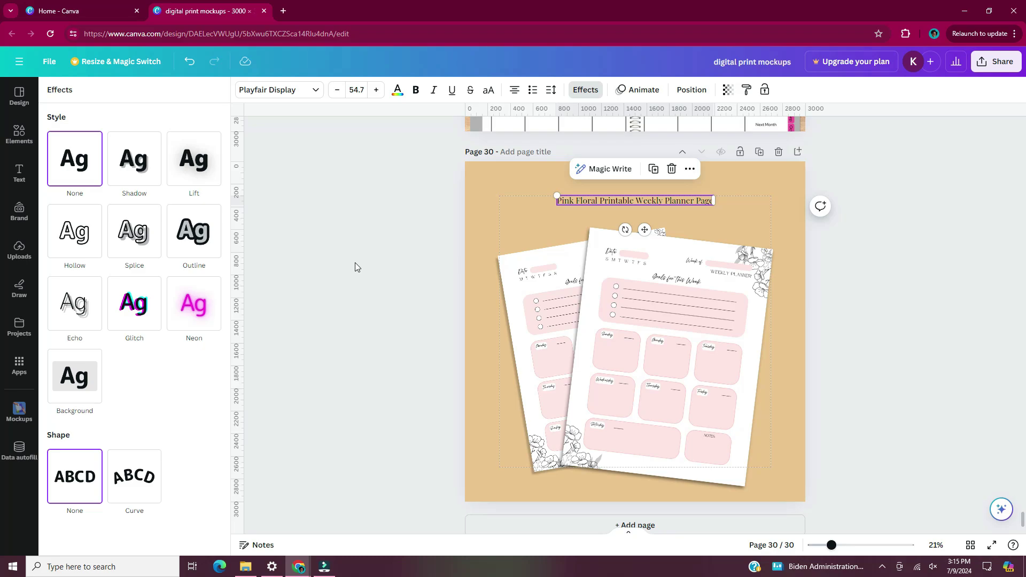
pyautogui.click(194, 235)
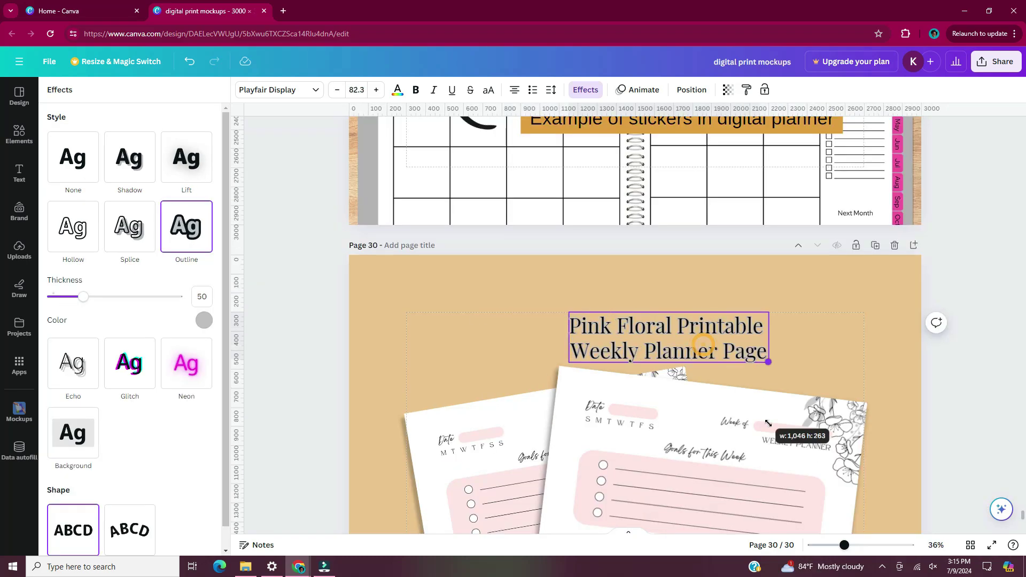
pyautogui.moveTo(768, 423); pyautogui.dragTo(866, 386)
pyautogui.scroll(3, 656, 330)
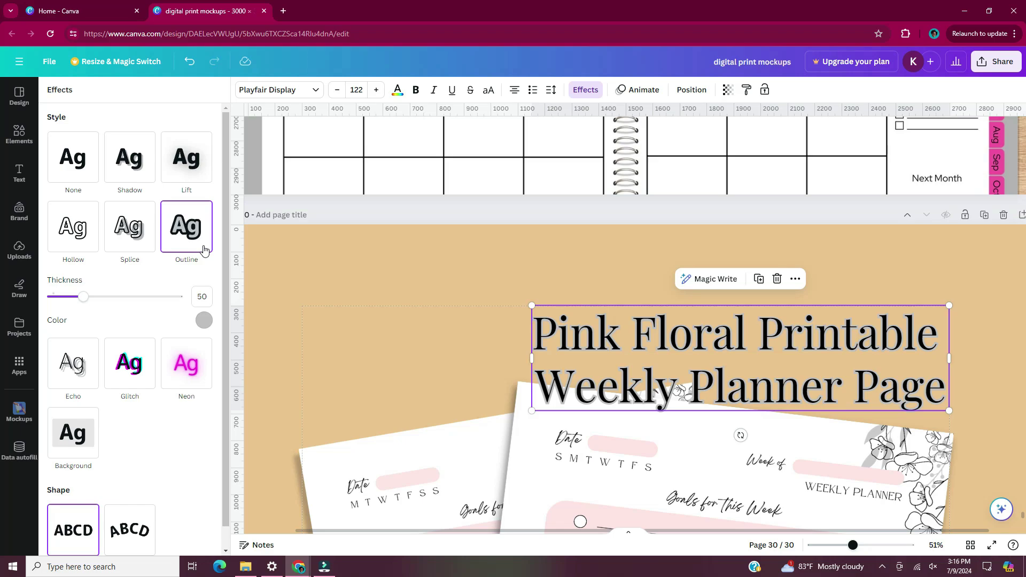
# Set the title's outline color to the planner's pale pink #FFE5E5, sampled from the page artwork
pyautogui.click(203, 320)
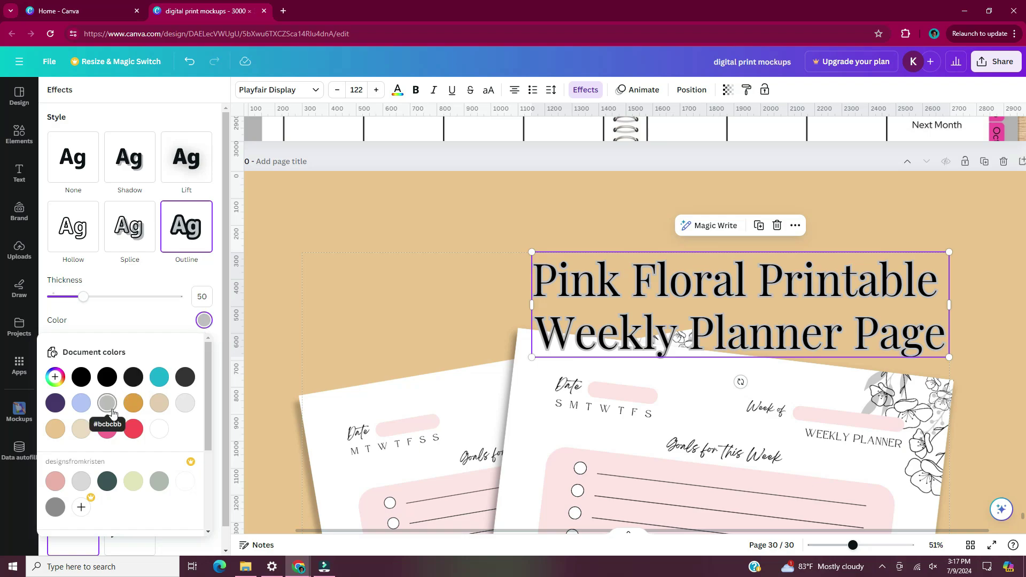
pyautogui.click(55, 378)
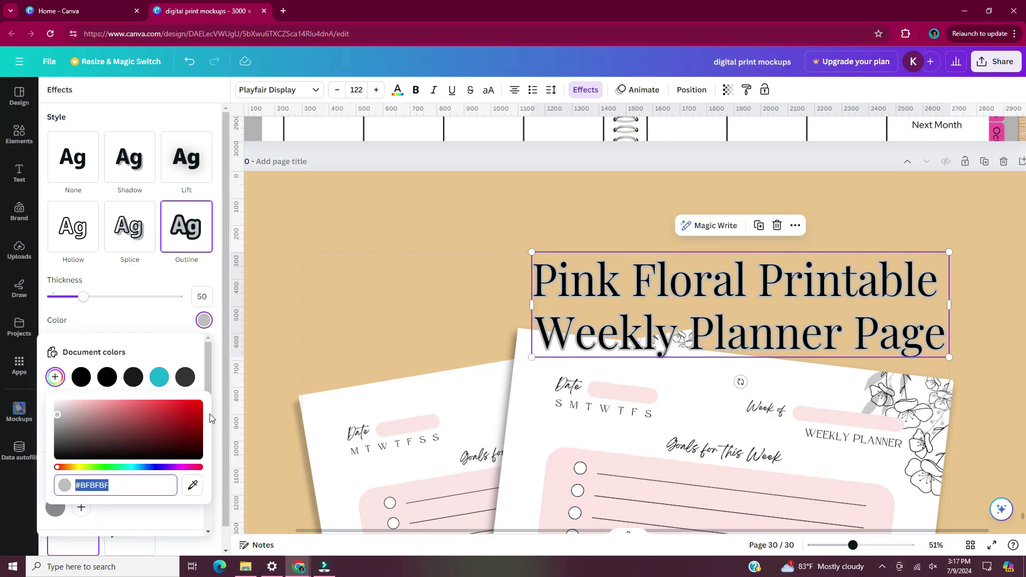
pyautogui.click(193, 485)
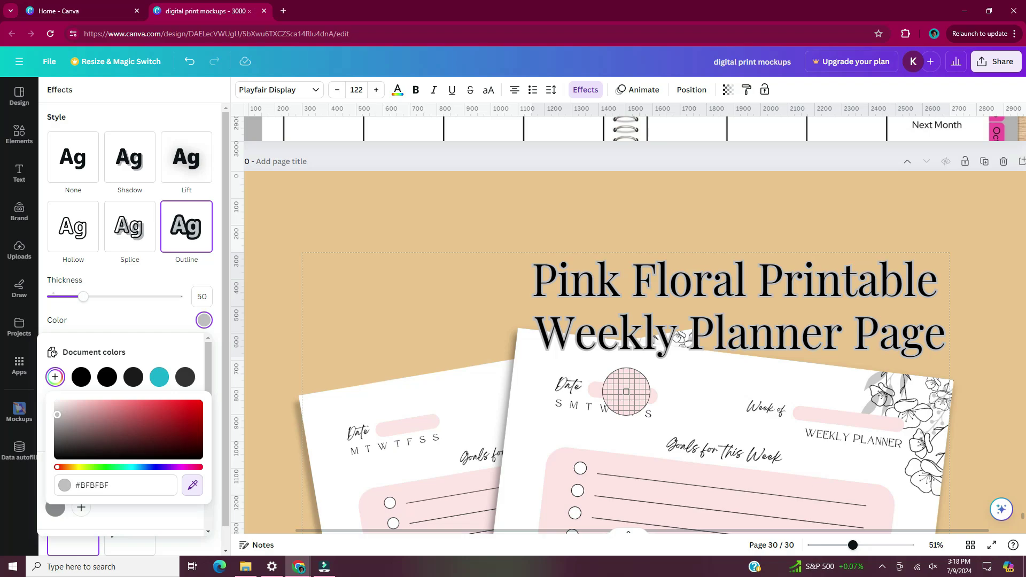
pyautogui.click(626, 392)
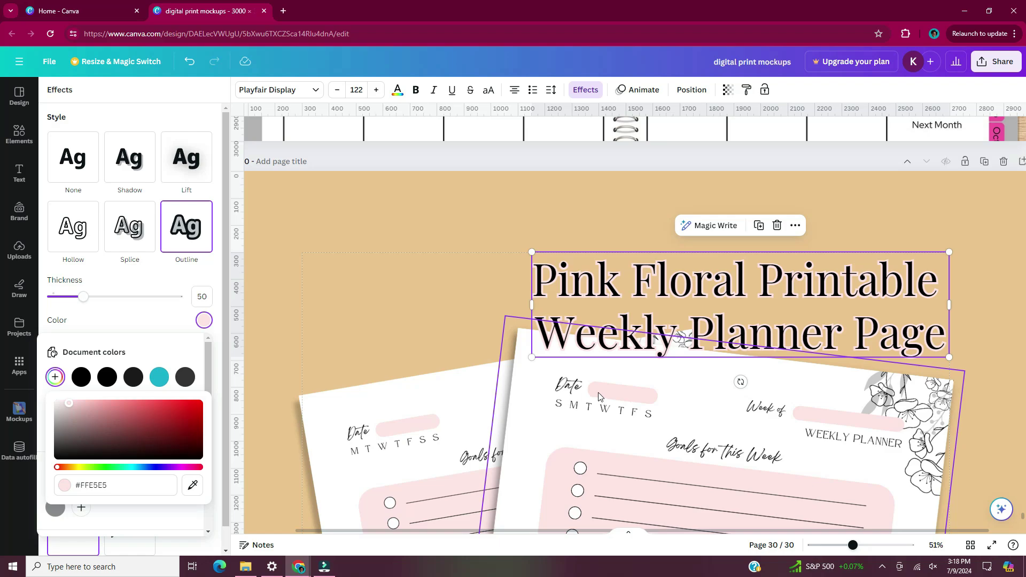
pyautogui.click(351, 293)
# Add a pink rectangle and fit it behind the two-line title as a banner
pyautogui.click(350, 294)
pyautogui.hotkey('ctrl', 'v')
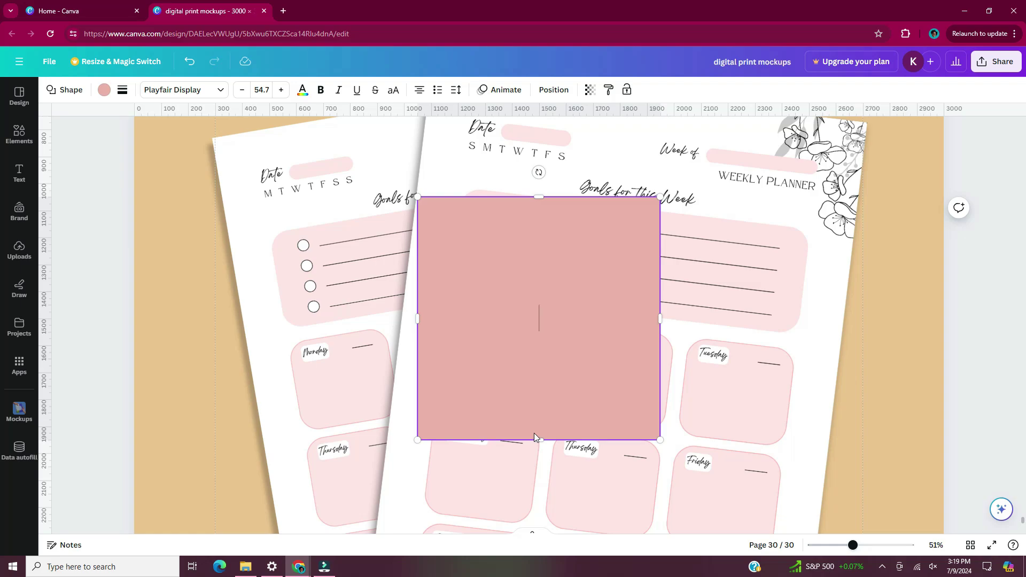
pyautogui.scroll(4, 534, 437)
pyautogui.moveTo(629, 450); pyautogui.dragTo(636, 315)
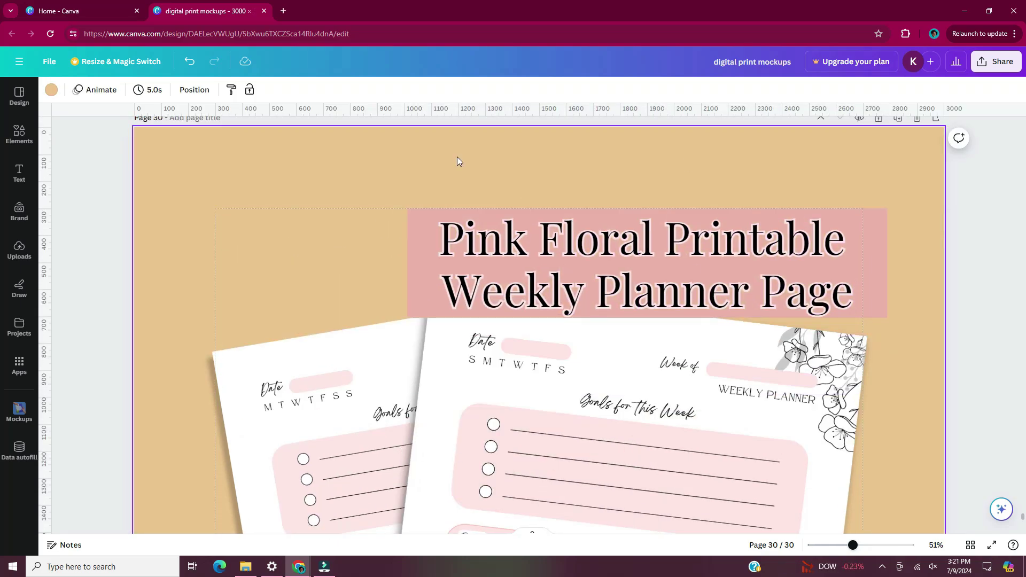
# Round the corners of the rectangle behind the title to about 65
pyautogui.click(425, 232)
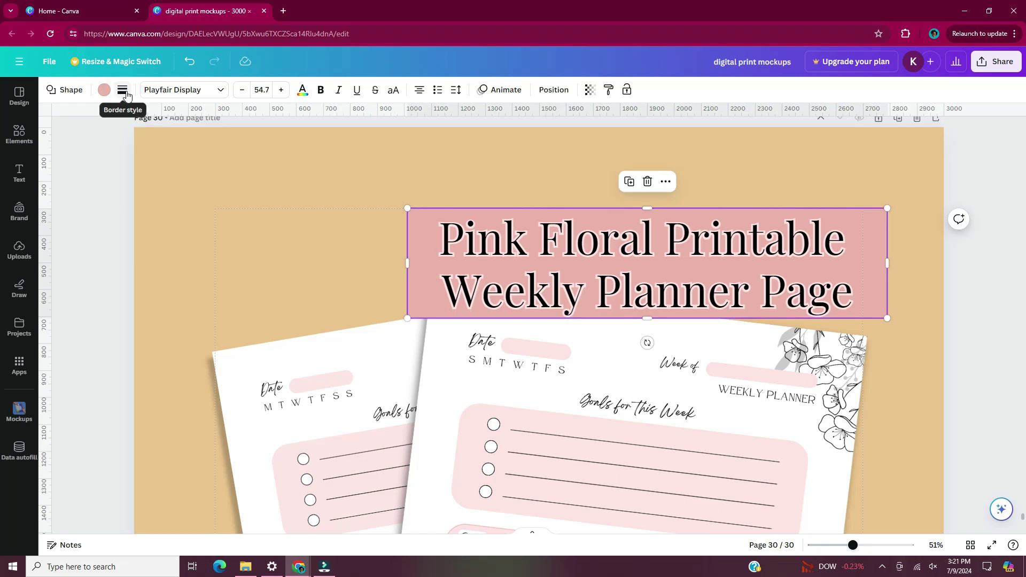
pyautogui.click(123, 91)
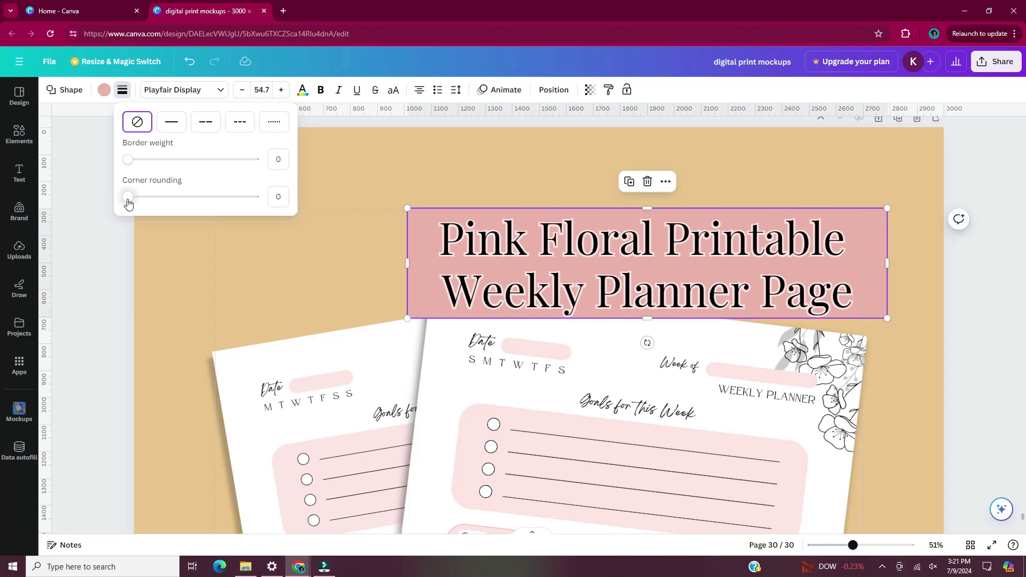
pyautogui.moveTo(128, 202); pyautogui.dragTo(212, 205)
pyautogui.click(354, 222)
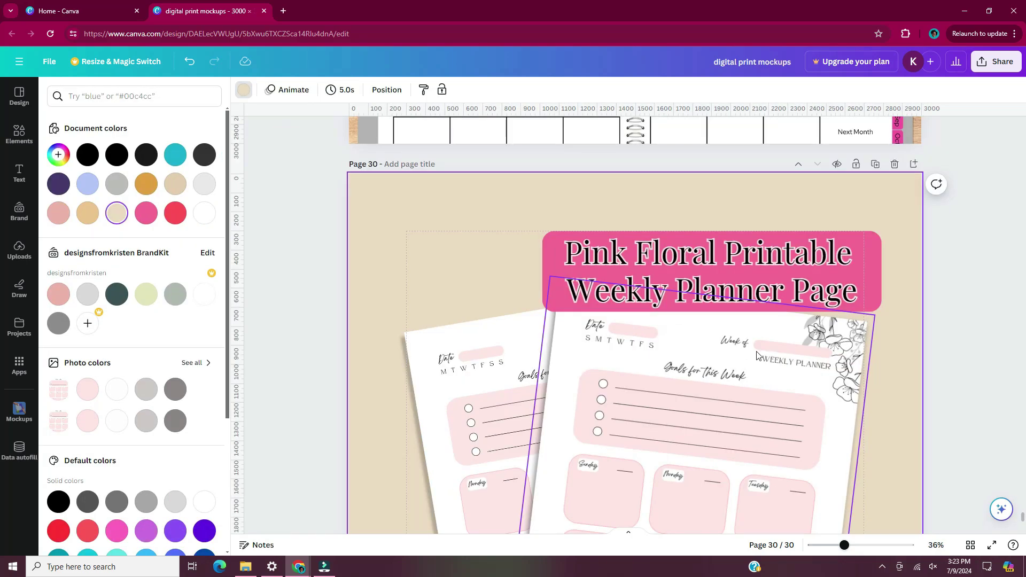
# Center the title banner horizontally on the page and fill its rectangle with the planner's pale pink #FFE5E5
pyautogui.scroll(-2, 759, 355)
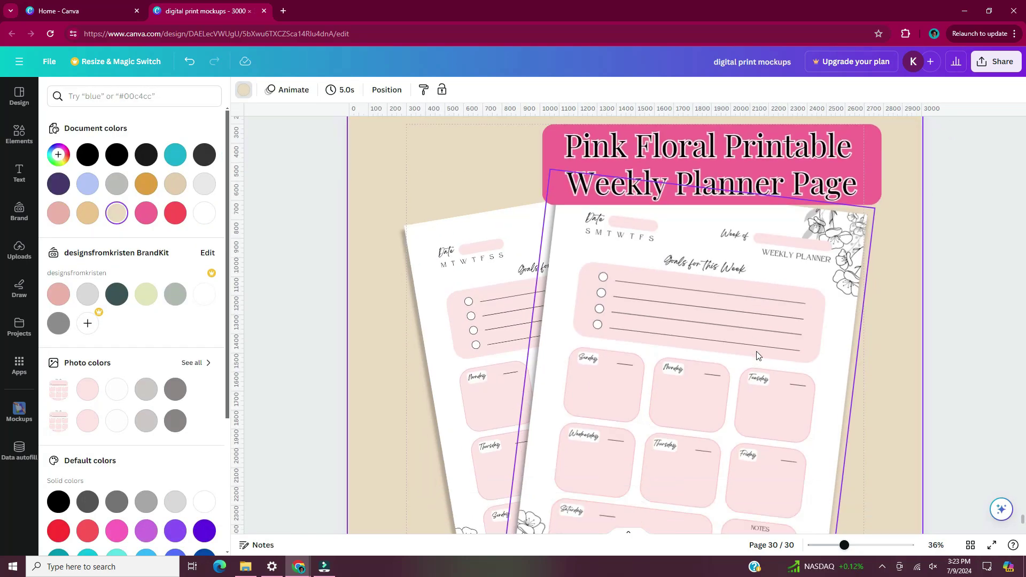
pyautogui.scroll(-2, 592, 352)
pyautogui.press('Escape')
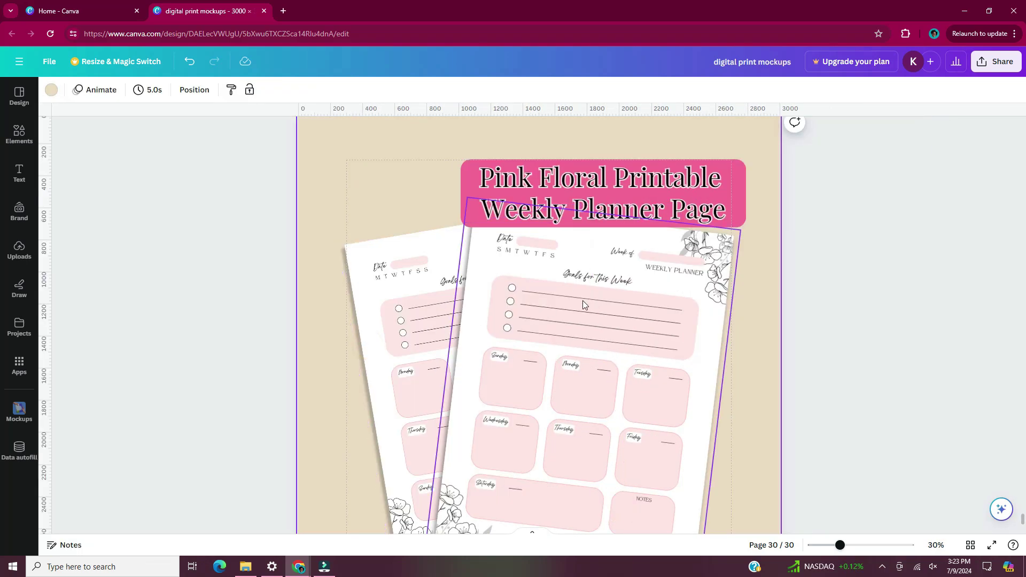
pyautogui.scroll(-1, 547, 304)
pyautogui.click(531, 174)
pyautogui.moveTo(531, 174); pyautogui.dragTo(517, 177)
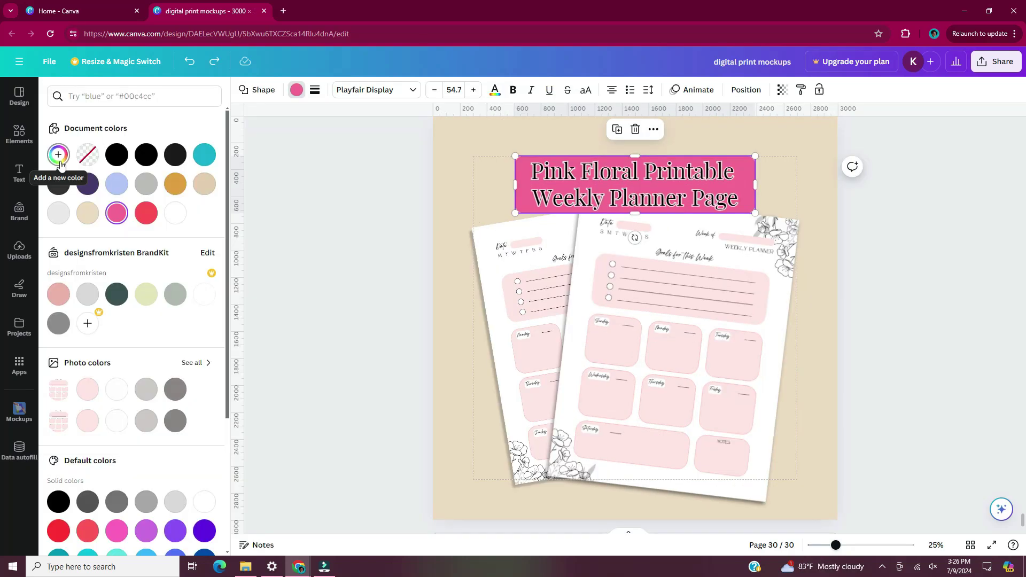
pyautogui.click(59, 155)
pyautogui.click(194, 290)
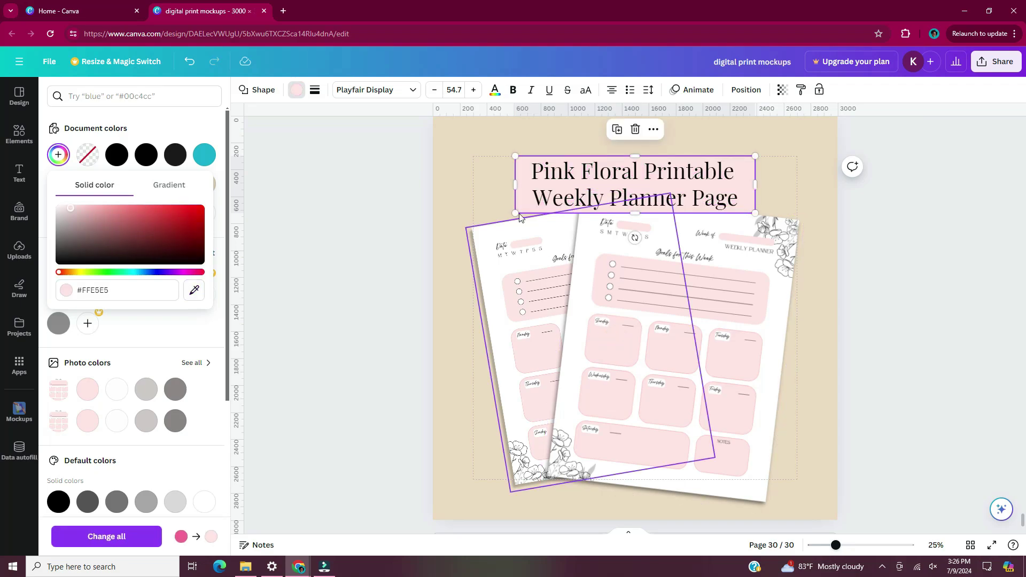
# Change the page background to the light aqua #C2EBEA
pyautogui.click(121, 274)
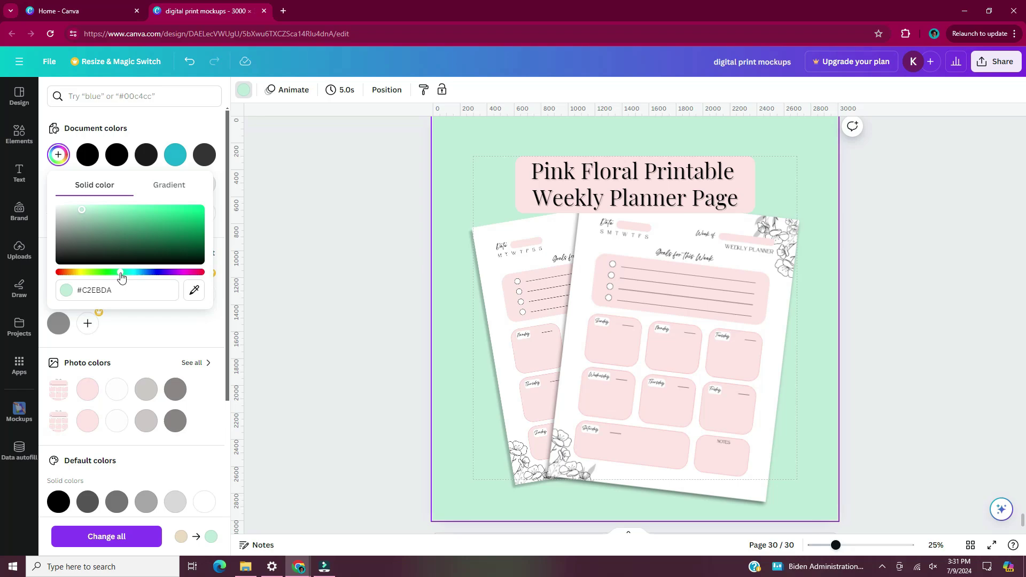
pyautogui.moveTo(122, 274)
pyautogui.mouseDown()
pyautogui.moveTo(223, 264)
pyautogui.moveTo(129, 273)
pyautogui.mouseUp()
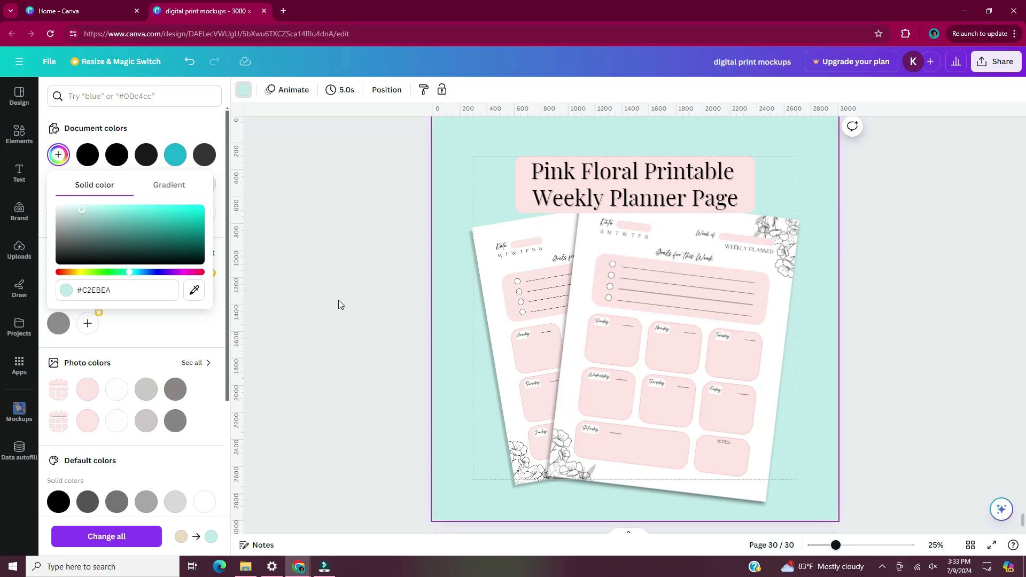
pyautogui.click(338, 299)
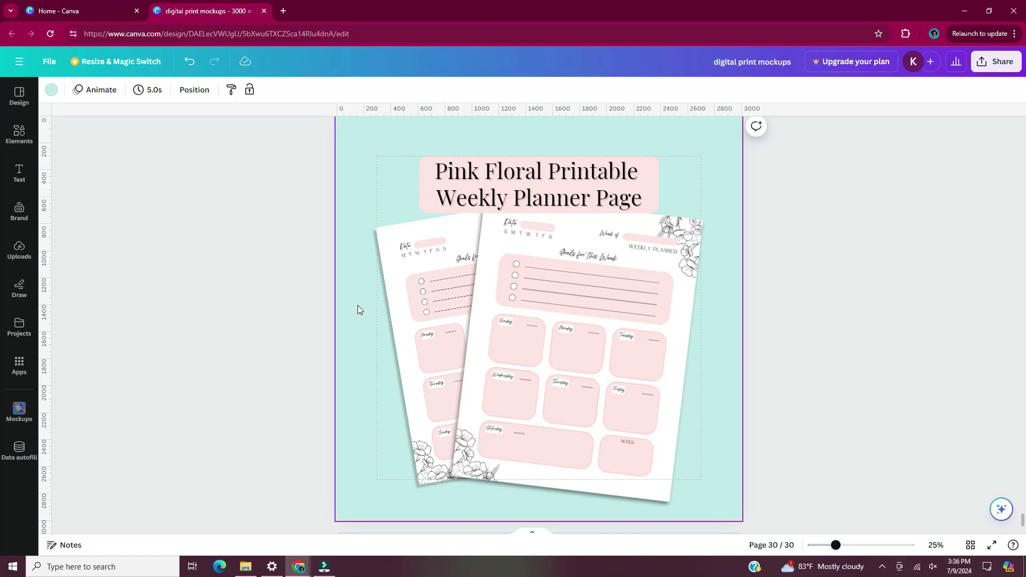
# Lock both tilted planner pages in place
pyautogui.moveTo(357, 305); pyautogui.dragTo(620, 345)
pyautogui.rightClick(546, 310)
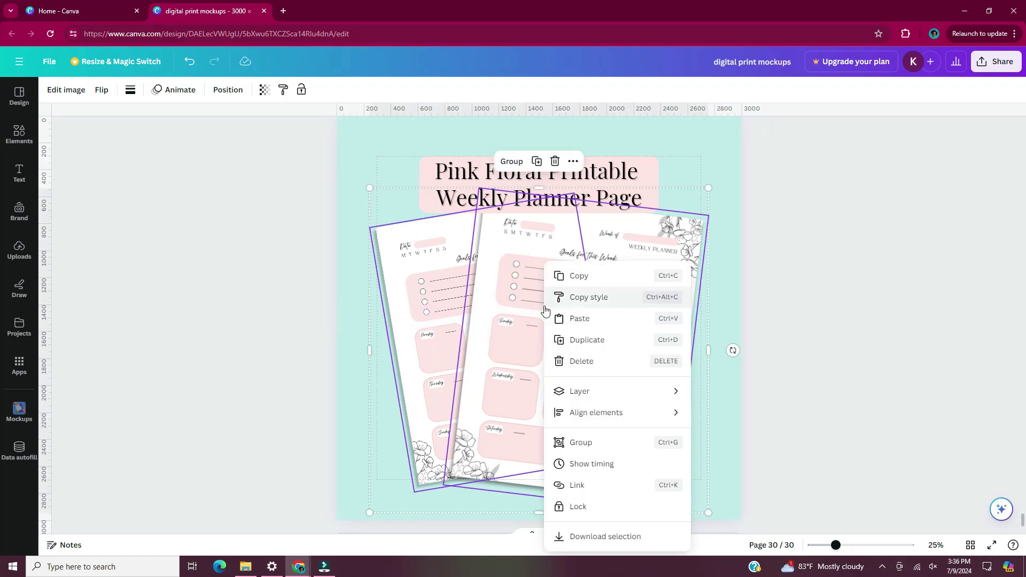
pyautogui.click(606, 507)
pyautogui.click(723, 236)
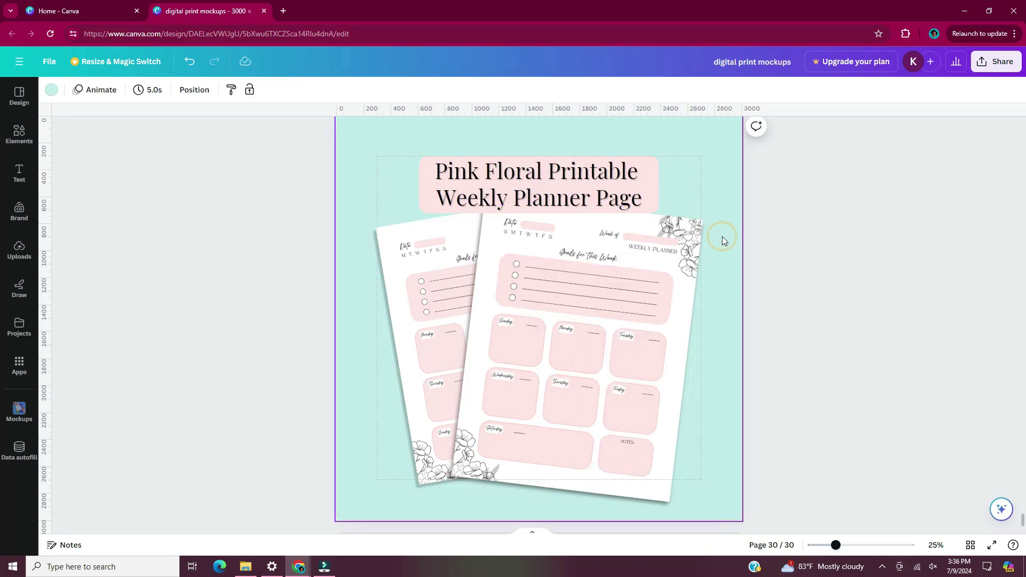
# Duplicate the title together with its rectangle and place the copy across the middle of the planner pages
pyautogui.scroll(-1, 723, 236)
pyautogui.click(524, 200)
pyautogui.moveTo(524, 201); pyautogui.dragTo(468, 330)
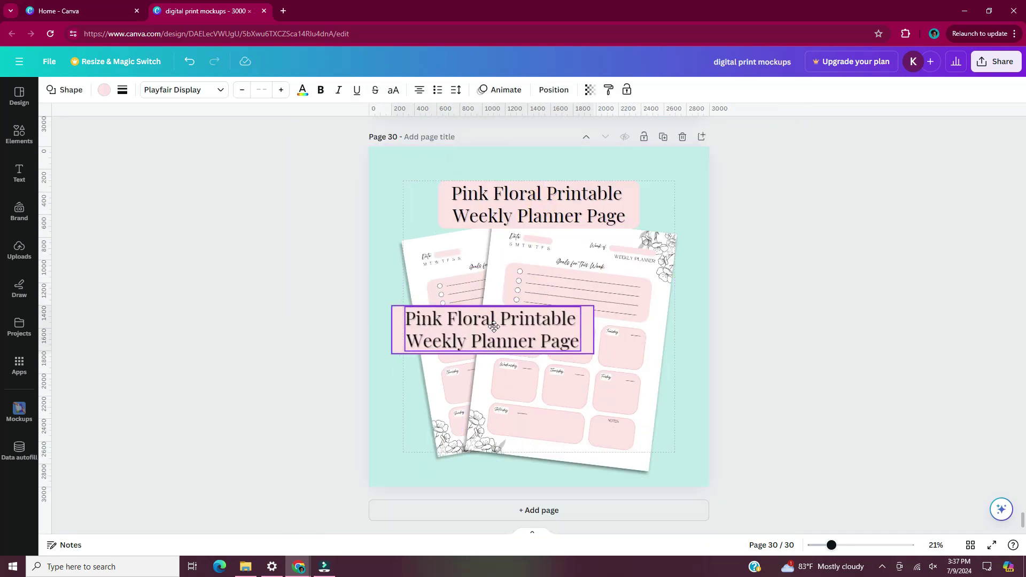
# Replace the copied banner's text with "8.5" x 11" Instant Download" on one line
pyautogui.doubleClick(468, 330)
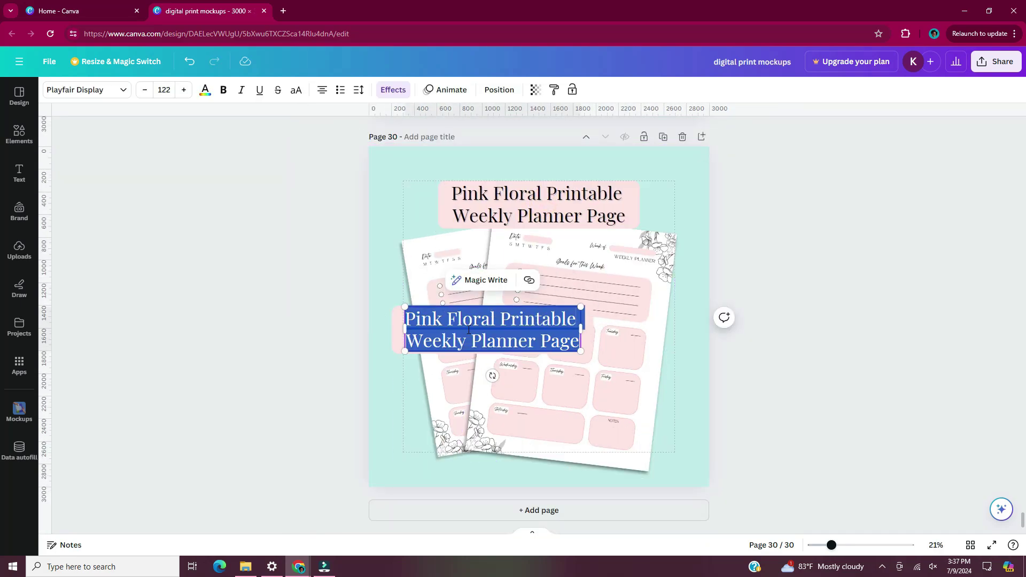
pyautogui.write('8.5" x 11" Instant Downl')
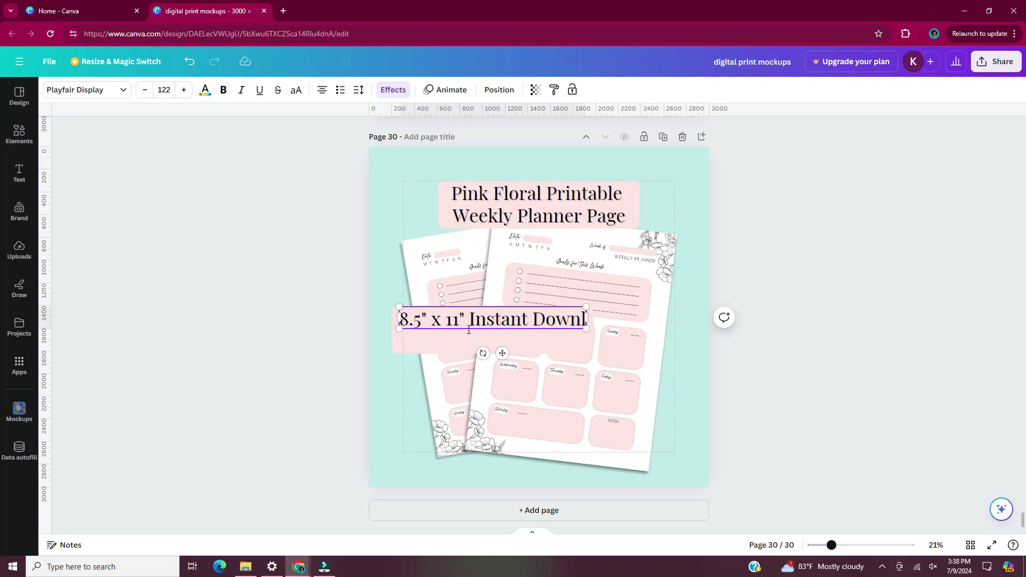
pyautogui.write('oad')
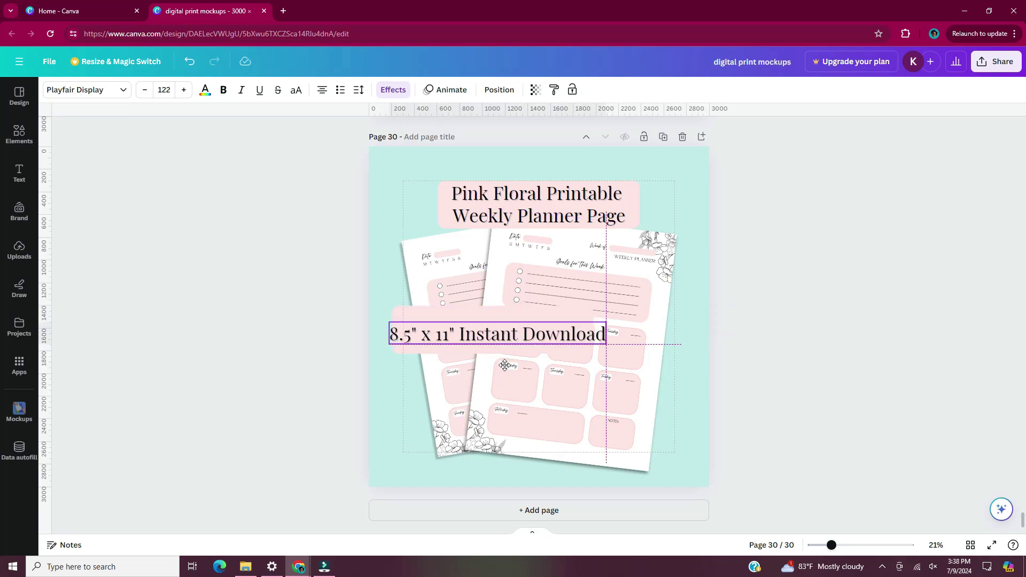
pyautogui.press('Escape')
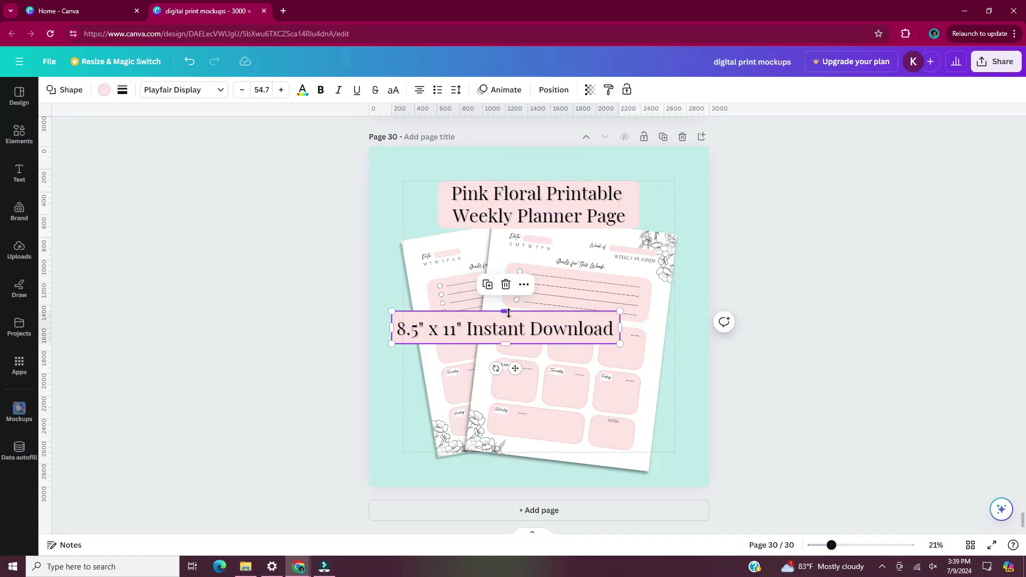
# Resize the copied rectangle to fit closely around the single line of text and align the two
pyautogui.moveTo(398, 329); pyautogui.dragTo(398, 337)
pyautogui.click(383, 402)
pyautogui.click(398, 337)
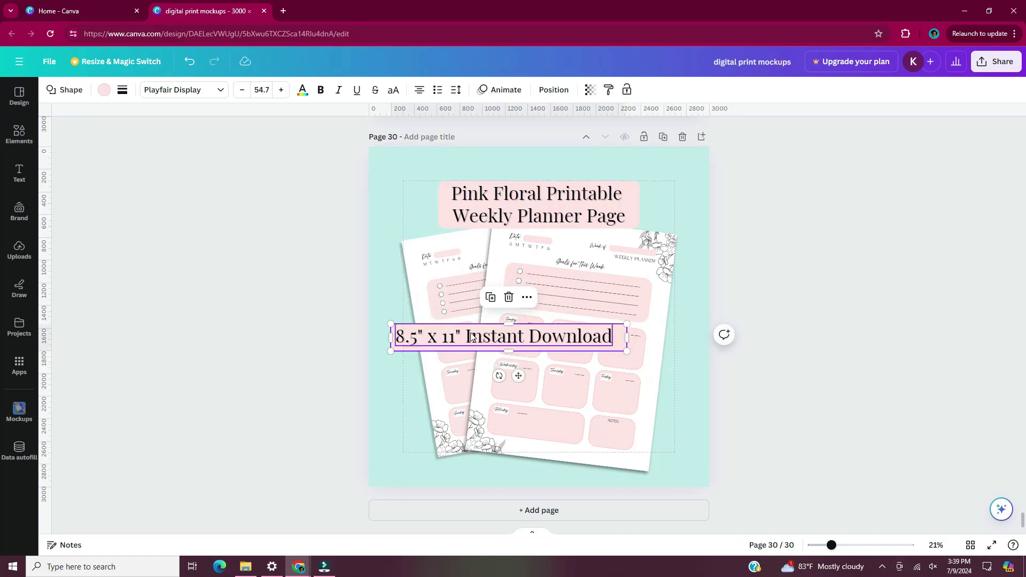
pyautogui.click(383, 402)
pyautogui.click(398, 336)
# Give the rectangles of the size label and the title a solid black border of weight 4
pyautogui.click(140, 89)
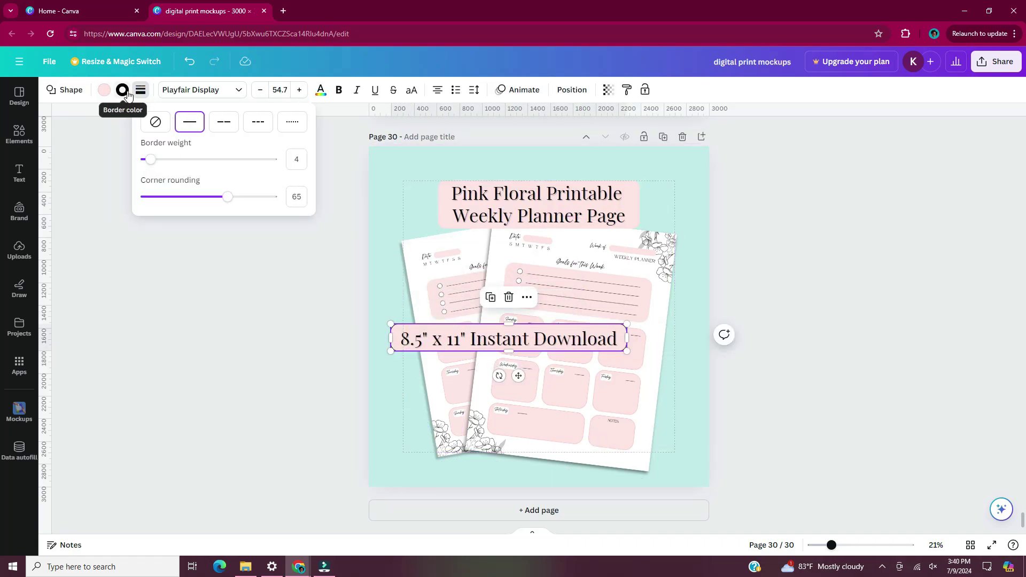
pyautogui.click(383, 402)
pyautogui.click(398, 337)
# Change the font of the "8.5" x 11" Instant Download" text to Montserrat
pyautogui.doubleClick(453, 340)
pyautogui.hotkey('ctrl', 'a')
pyautogui.click(86, 89)
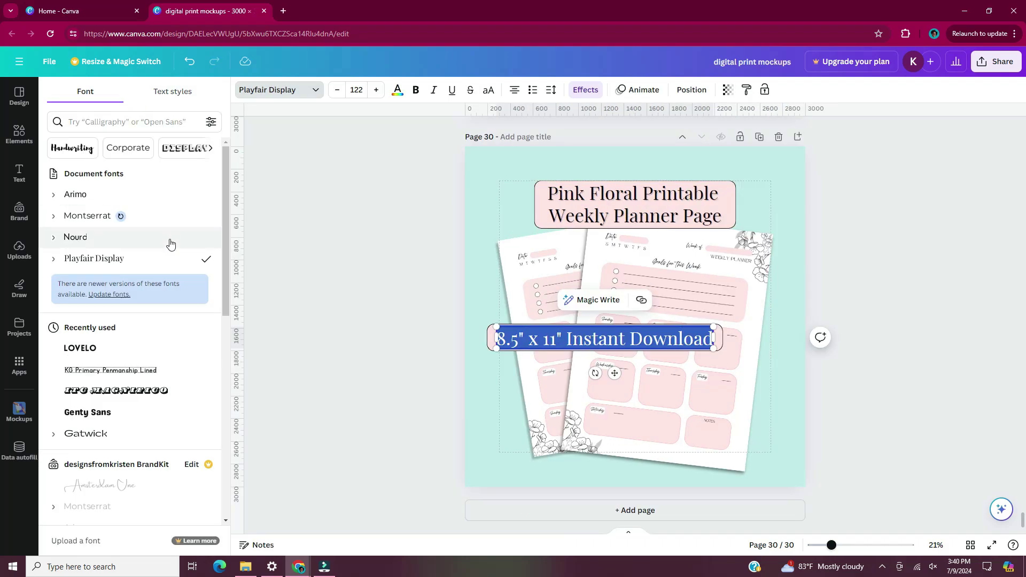
pyautogui.click(87, 216)
pyautogui.click(479, 402)
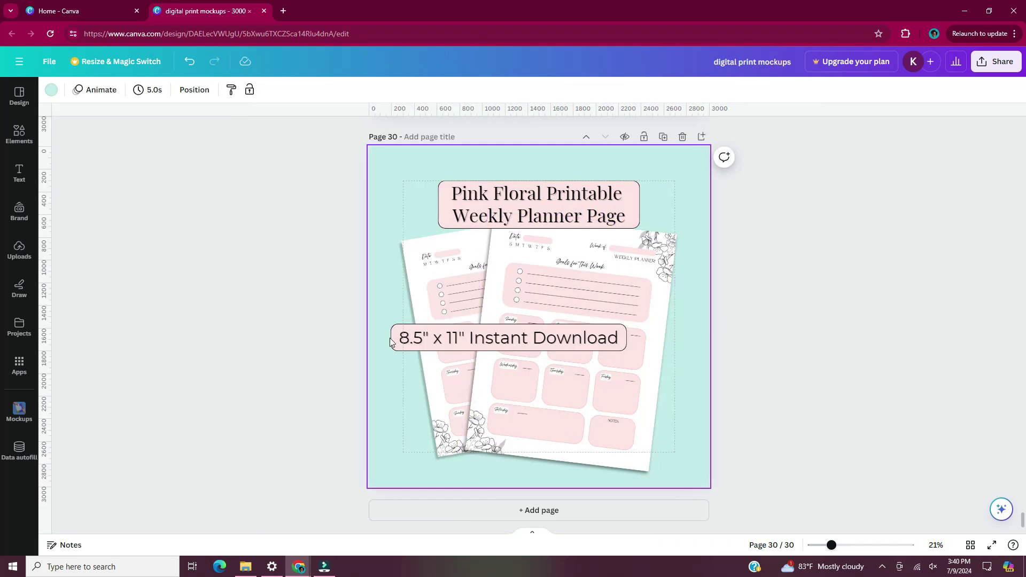
# Shrink the size label slightly and move it over the front planner page, extending past its right edge
pyautogui.click(410, 343)
pyautogui.moveTo(511, 378); pyautogui.dragTo(591, 376)
pyautogui.click(692, 326)
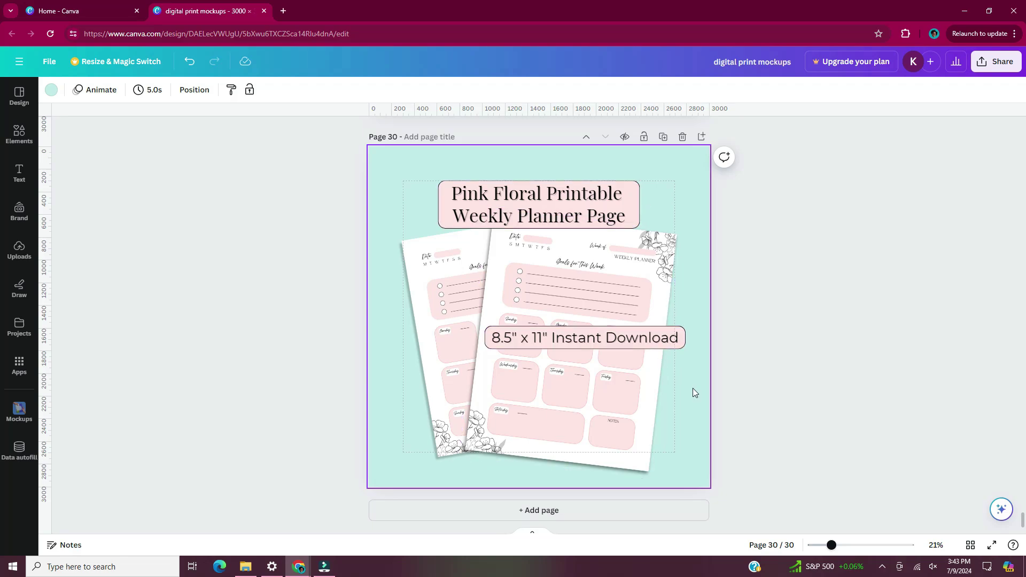
# Duplicate the mockup page and delete the title banner from the copy
pyautogui.click(666, 139)
pyautogui.click(617, 208)
pyautogui.press('Delete')
# Move the size label on the duplicated page down to the lower right, below the planner pages
pyautogui.moveTo(697, 325); pyautogui.dragTo(674, 347)
pyautogui.moveTo(672, 339); pyautogui.dragTo(669, 470)
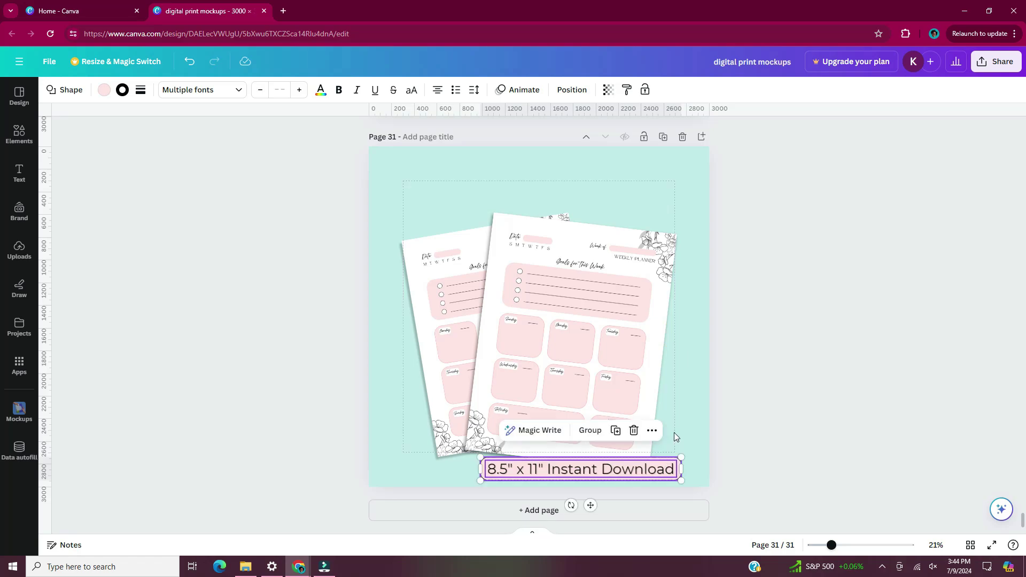
pyautogui.click(687, 405)
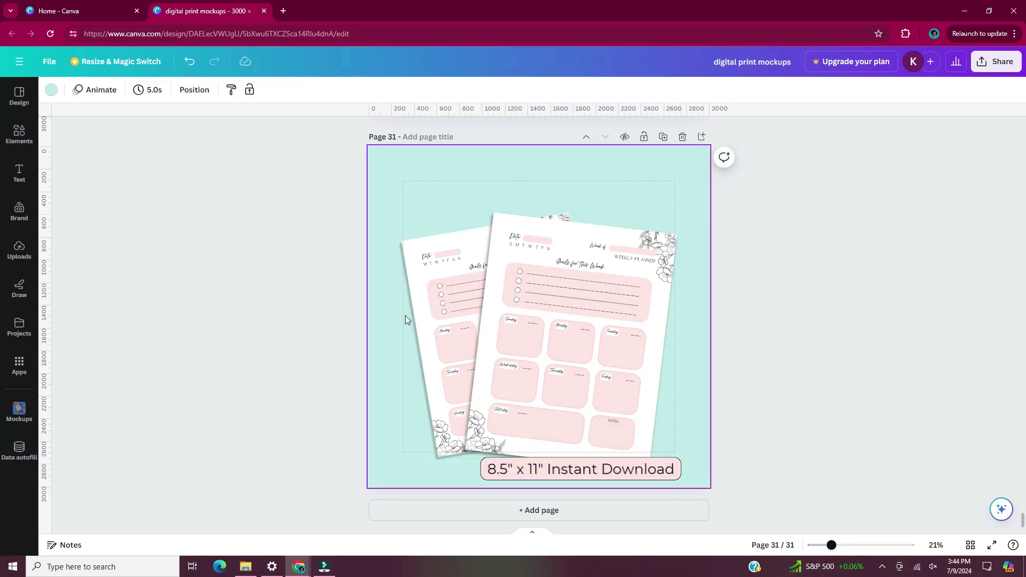
# Unlock both planner pages on the duplicated page
pyautogui.click(582, 361)
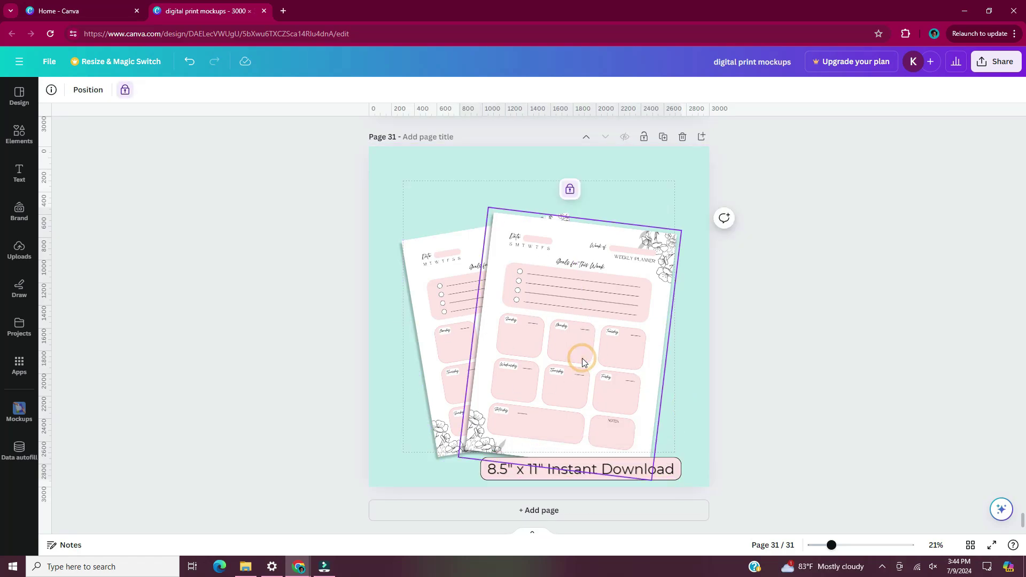
pyautogui.click(571, 193)
pyautogui.press('Tab')
pyautogui.click(503, 194)
pyautogui.click(641, 191)
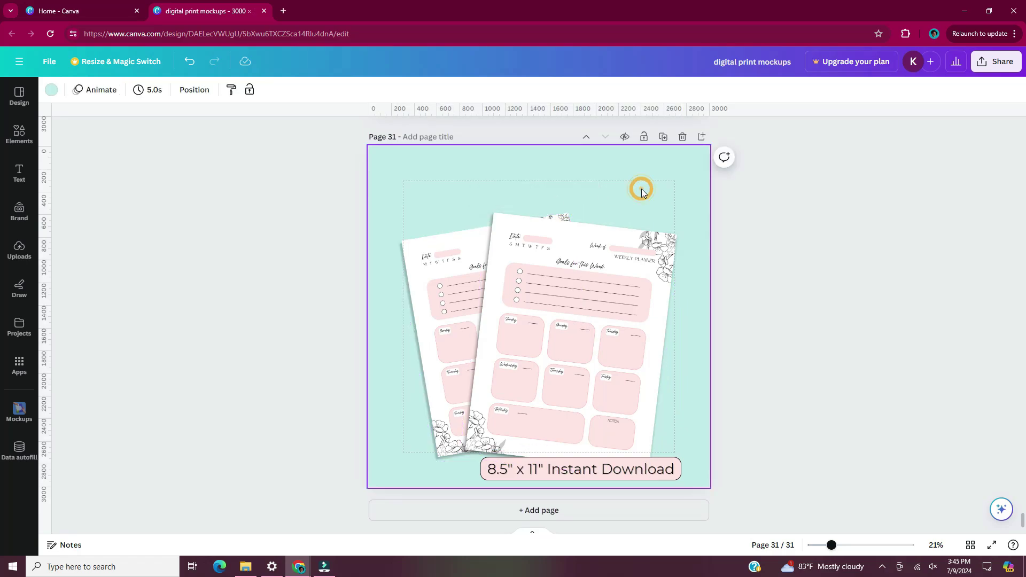
# Straighten both planner pages, enlarge them, and offset the front page down and to the right so both week headers show
pyautogui.click(622, 327)
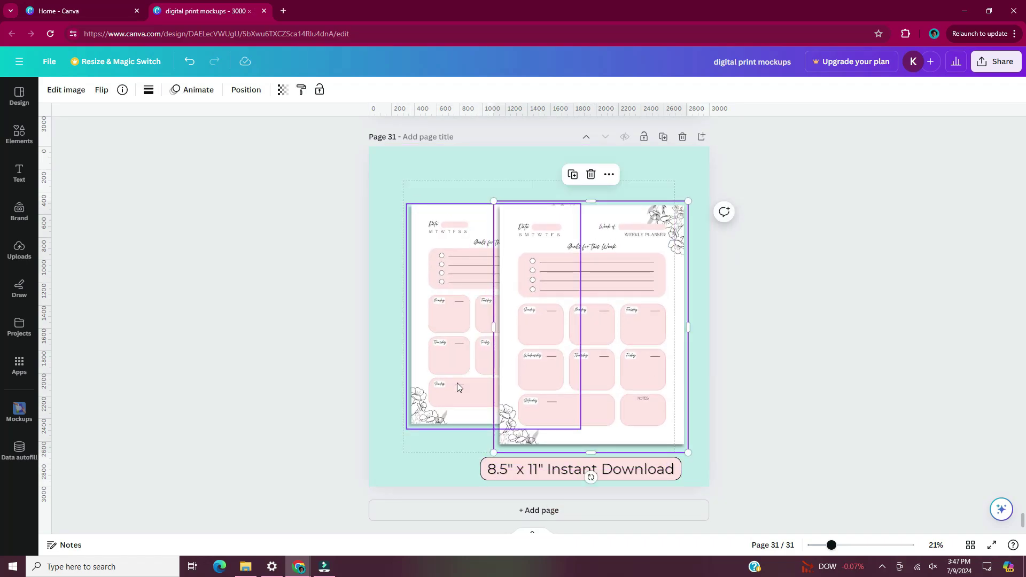
pyautogui.moveTo(686, 436)
pyautogui.mouseDown()
pyautogui.moveTo(669, 437)
pyautogui.moveTo(669, 428)
pyautogui.moveTo(698, 444)
pyautogui.mouseUp()
pyautogui.keyDown('shift'); pyautogui.click(452, 321); pyautogui.keyUp('shift')
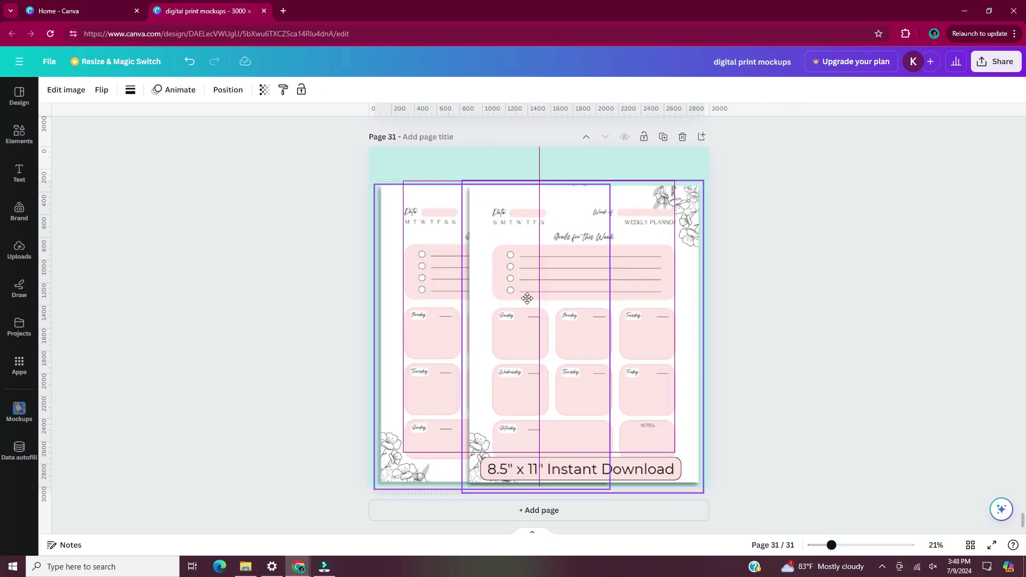
pyautogui.moveTo(536, 302); pyautogui.dragTo(568, 351)
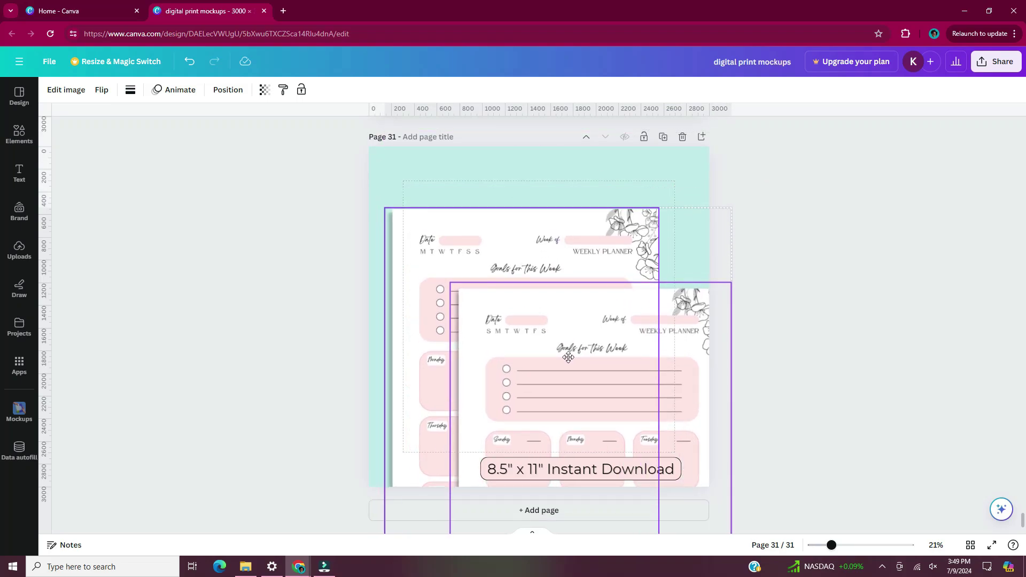
# Retype the size label as "Monday + Sunday Start", enlarge it, and place it at the front planner page's upper edge
pyautogui.click(613, 471)
pyautogui.moveTo(614, 471); pyautogui.dragTo(527, 192)
pyautogui.doubleClick(513, 190)
pyautogui.write('Monday Start')
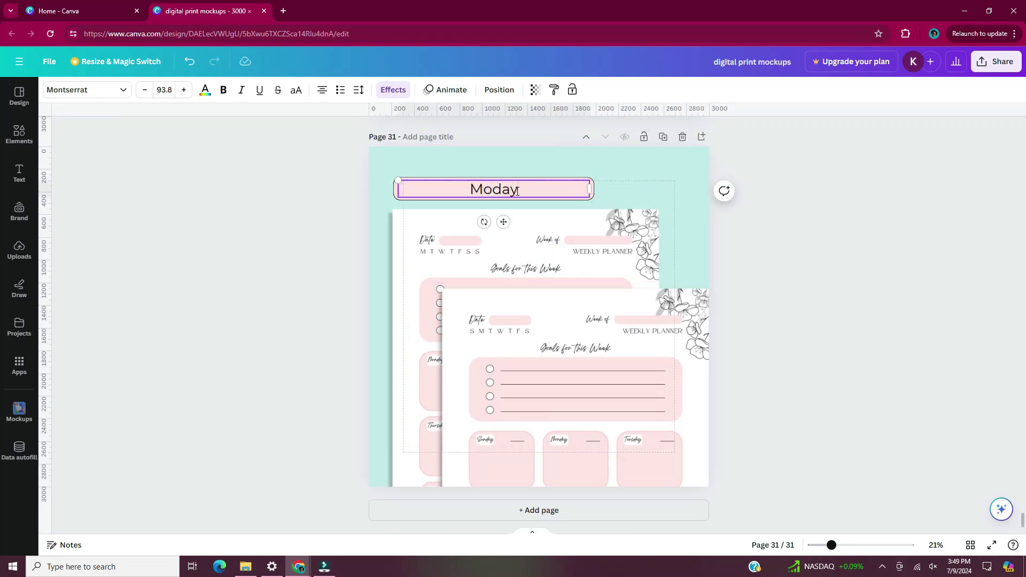
pyautogui.click(511, 189)
pyautogui.write('+ Sunday')
pyautogui.press('Escape')
pyautogui.moveTo(465, 191); pyautogui.dragTo(545, 285)
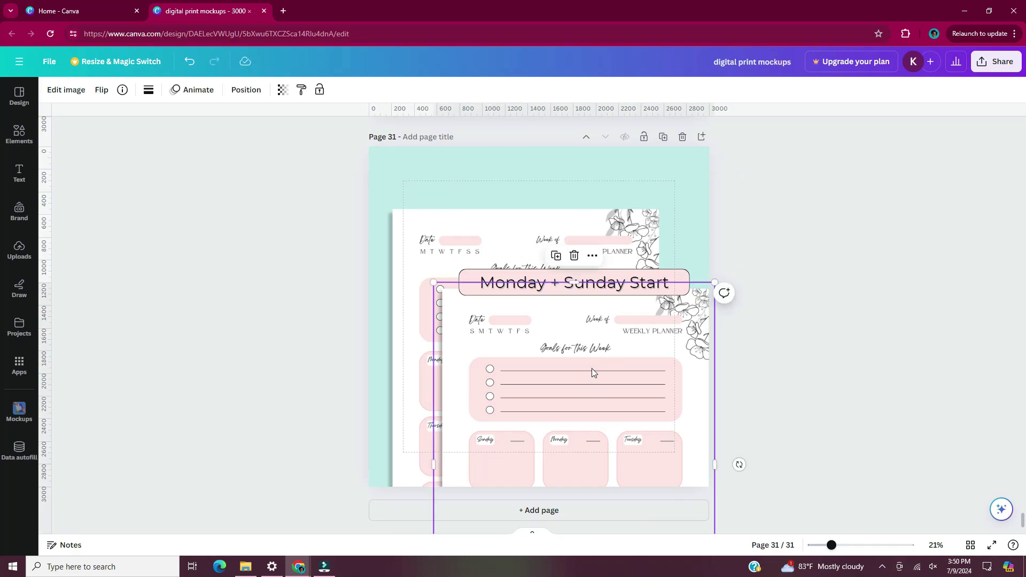
# Lower the front planner page, duplicate the label, and shorten the copy over that page to read "Sunday Start"
pyautogui.moveTo(592, 368); pyautogui.dragTo(582, 402)
pyautogui.click(682, 276)
pyautogui.write('Monday + Sunday Start')
pyautogui.moveTo(682, 276); pyautogui.dragTo(691, 297)
pyautogui.moveTo(490, 303); pyautogui.dragTo(565, 303)
pyautogui.press('BackSpace')
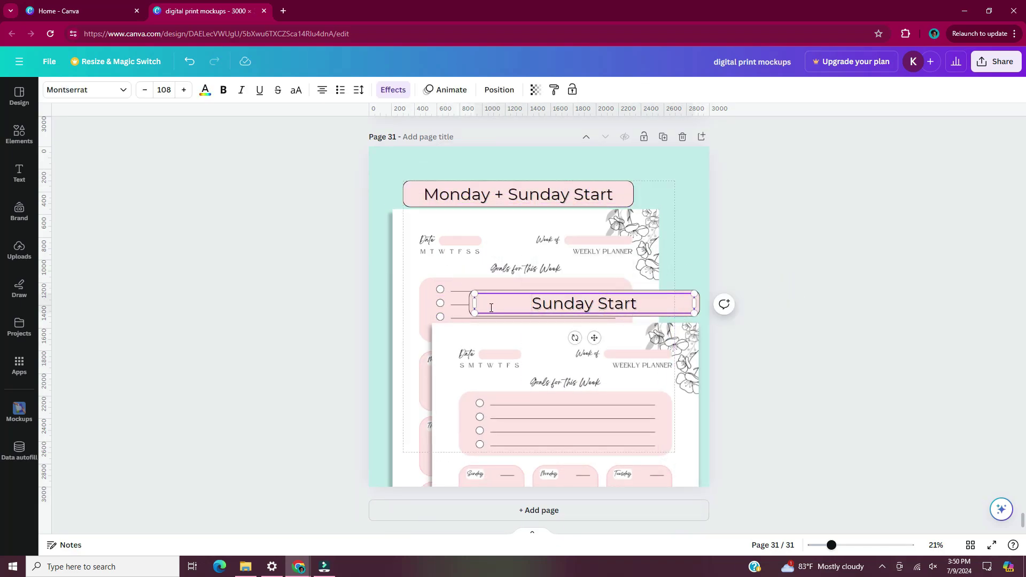
# Shorten the upper label to "Monday Start" and position both labels along the upper edges of their planner pages
pyautogui.moveTo(497, 194); pyautogui.dragTo(573, 194)
pyautogui.press('BackSpace')
pyautogui.click(696, 275)
pyautogui.moveTo(660, 321); pyautogui.dragTo(663, 328)
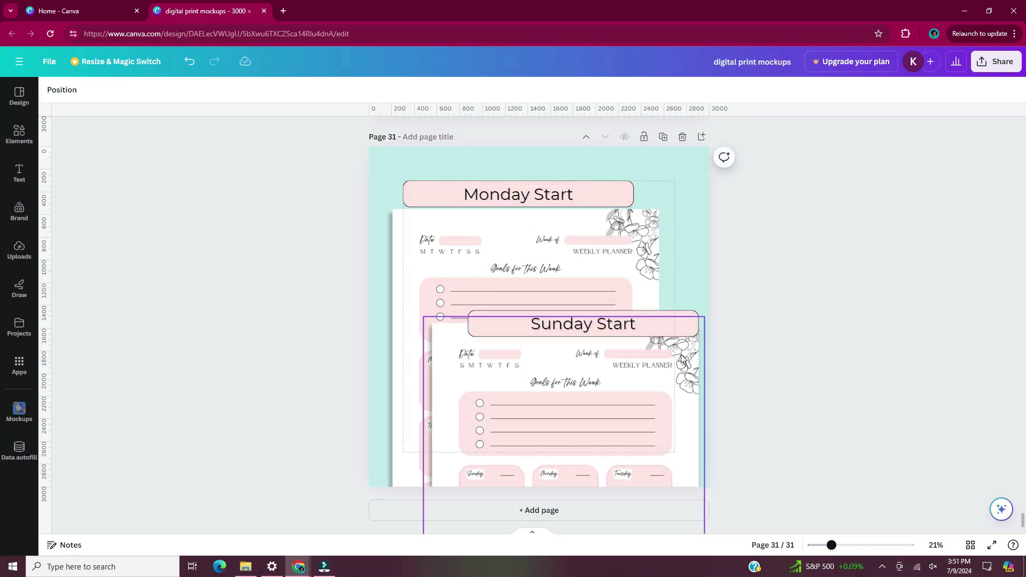
pyautogui.moveTo(505, 198); pyautogui.dragTo(495, 193)
pyautogui.click(736, 320)
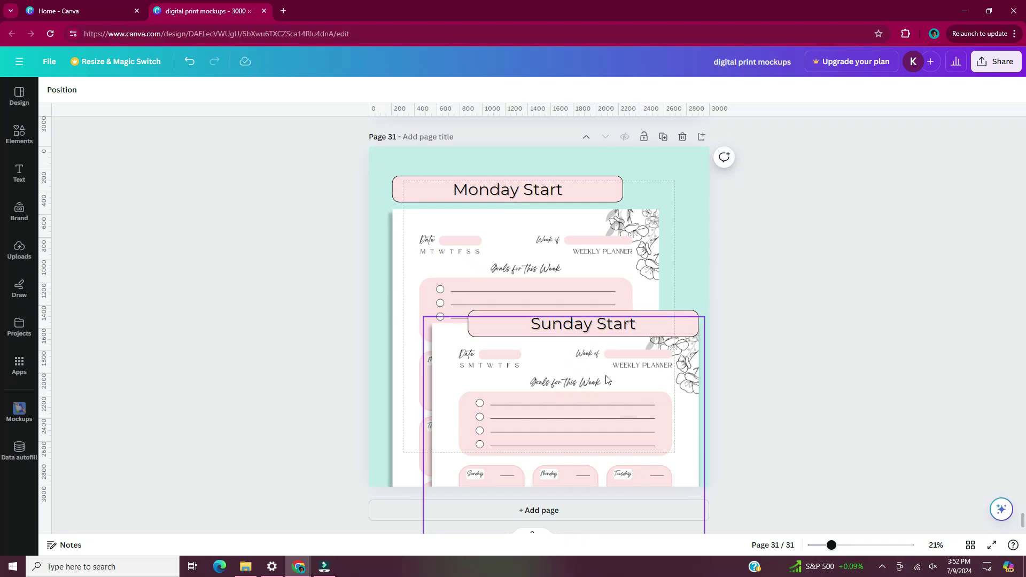
# Narrow both label boxes to fit their text and shift the "Monday Start" text to the rear page's upper left corner
pyautogui.moveTo(698, 323); pyautogui.dragTo(646, 327)
pyautogui.click(507, 193)
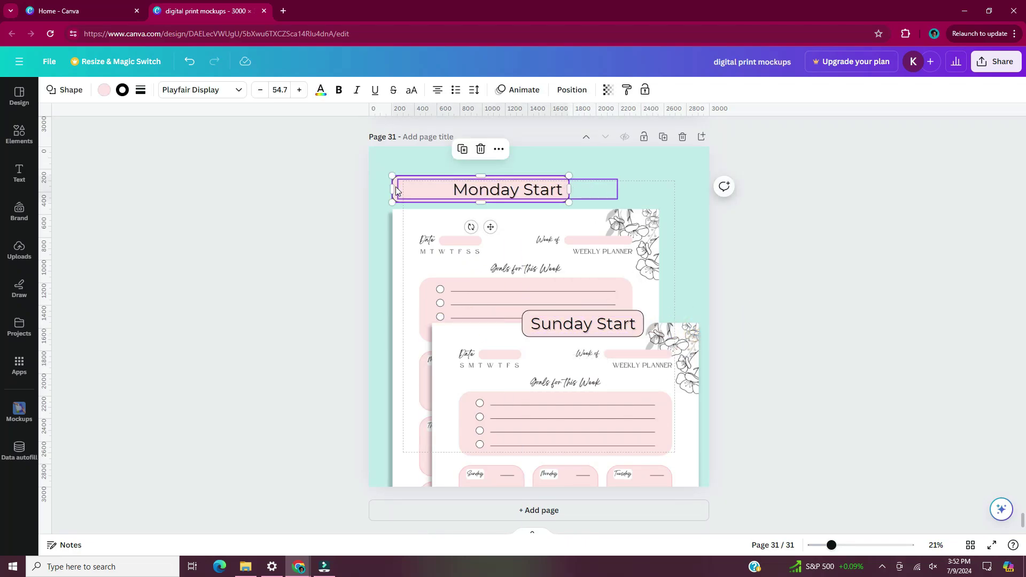
pyautogui.moveTo(505, 195); pyautogui.dragTo(452, 194)
pyautogui.click(610, 327)
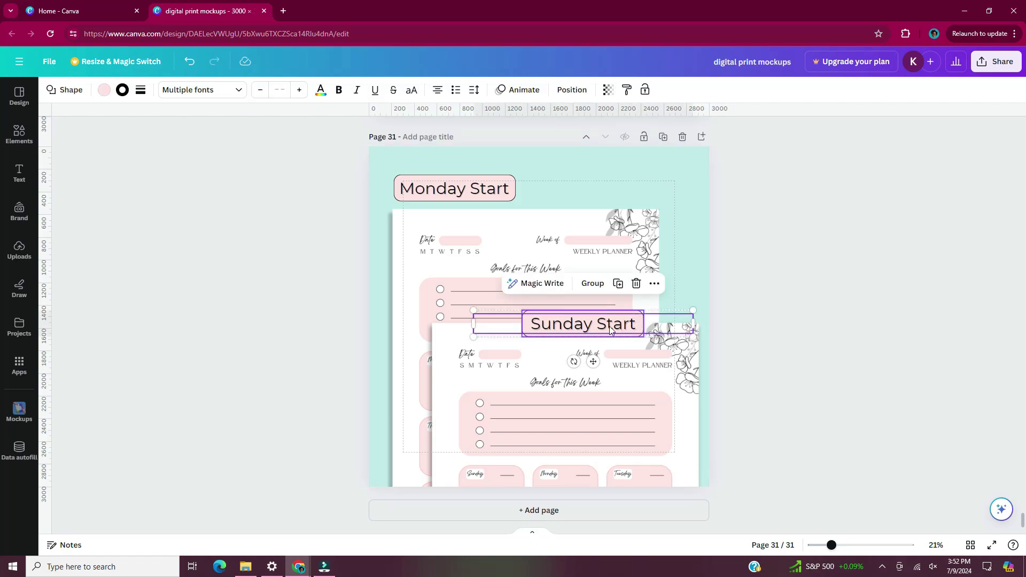
pyautogui.click(778, 204)
# Change the fill of the "Sunday Start" label box from pink to bright teal
pyautogui.click(588, 325)
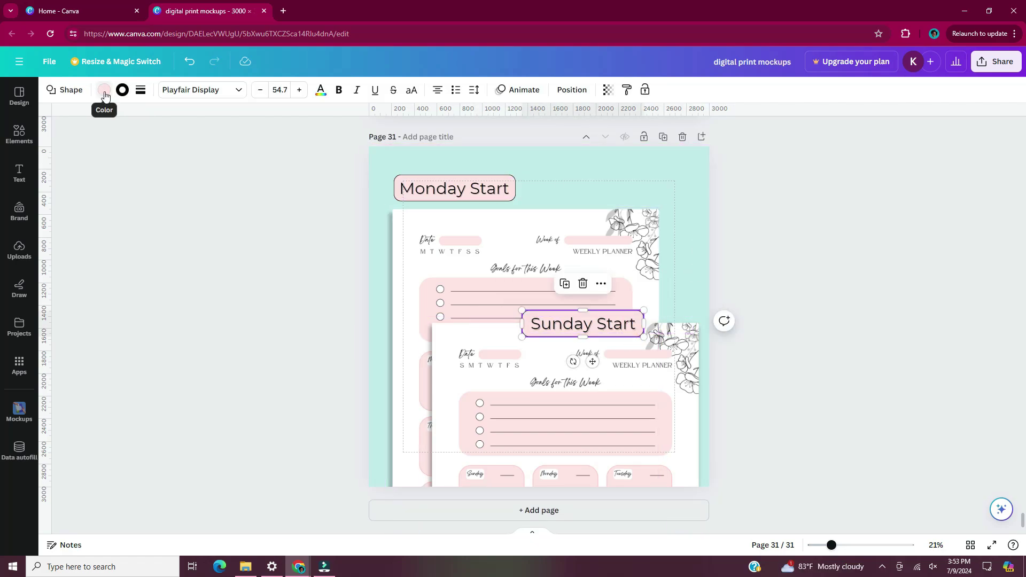
pyautogui.click(105, 96)
pyautogui.click(58, 155)
pyautogui.hotkey('ctrl', 'v')
pyautogui.press('Escape')
pyautogui.press('Return')
# Try white lettering with a shadow-style text effect on the "Sunday Start" label
pyautogui.click(209, 90)
pyautogui.click(298, 401)
pyautogui.click(585, 89)
pyautogui.moveTo(177, 337); pyautogui.dragTo(107, 337)
pyautogui.click(341, 347)
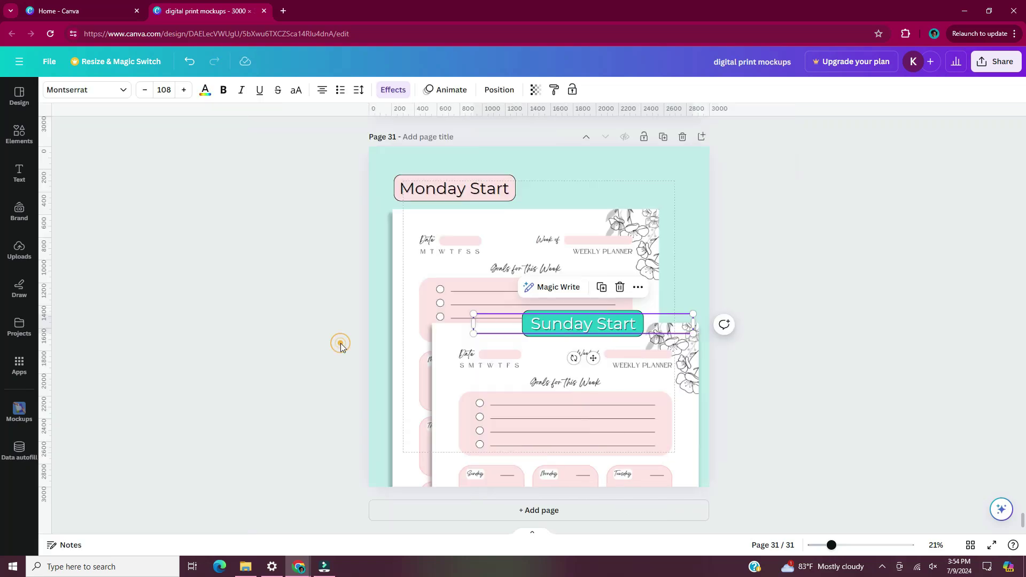
# Try a black Outline effect on the "Sunday Start" text and undo the text styling back to plain black
pyautogui.click(393, 89)
pyautogui.click(186, 226)
pyautogui.click(204, 320)
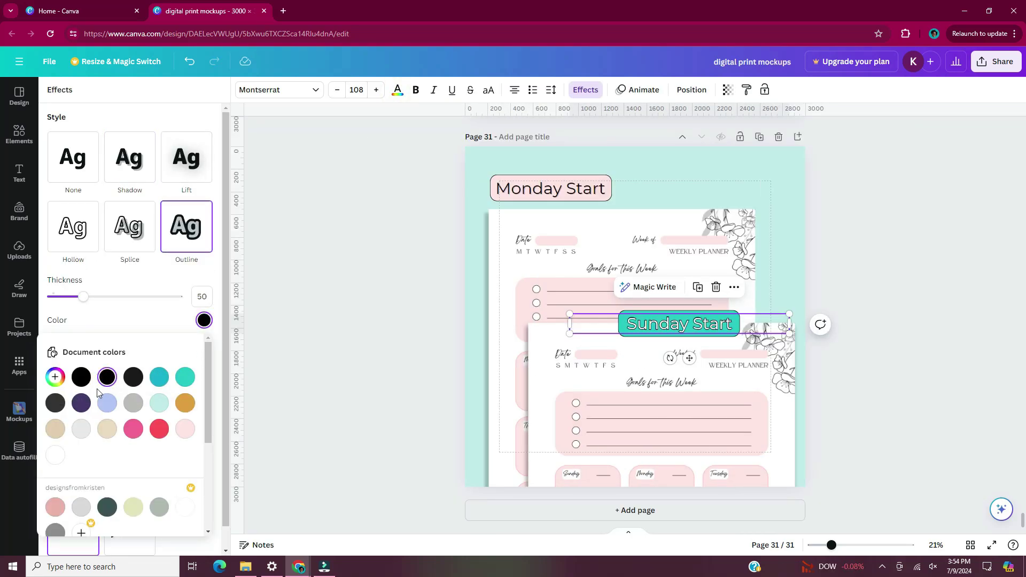
pyautogui.hotkey('ctrl', 'z')
pyautogui.click(337, 291)
# Fill the "Monday Start" label box with the same bright teal
pyautogui.click(454, 188)
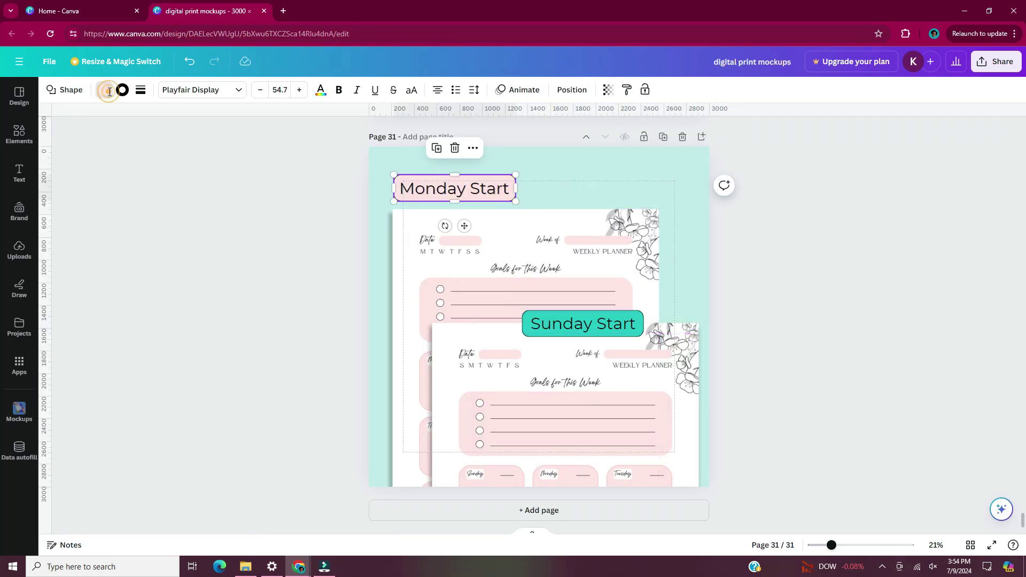
pyautogui.click(108, 95)
pyautogui.click(213, 212)
pyautogui.click(221, 236)
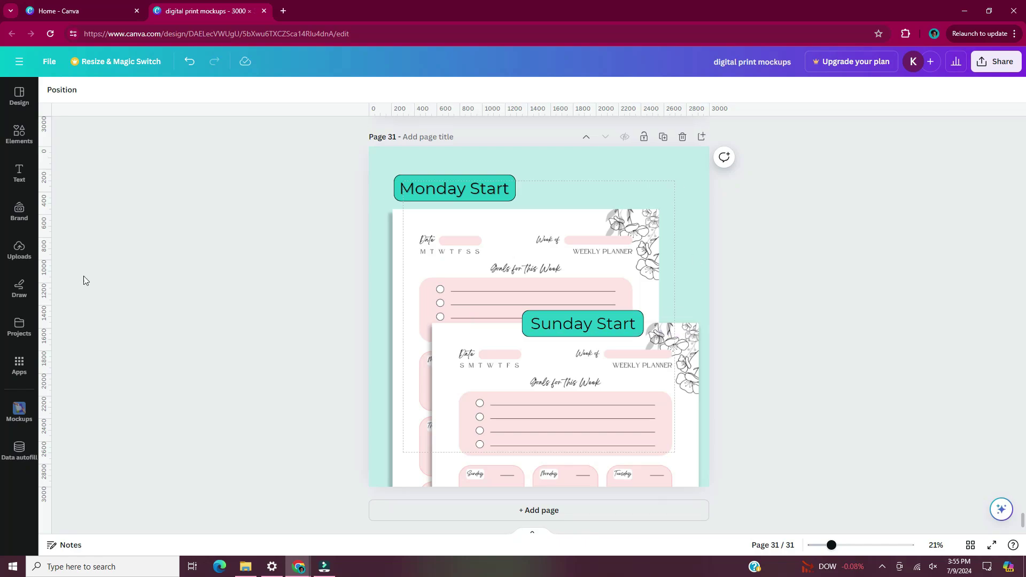
# Shift the planner pages and teal labels upward so each label overlaps its page's upper edge
pyautogui.click(582, 324)
pyautogui.keyDown('shift'); pyautogui.click(430, 188); pyautogui.keyUp('shift')
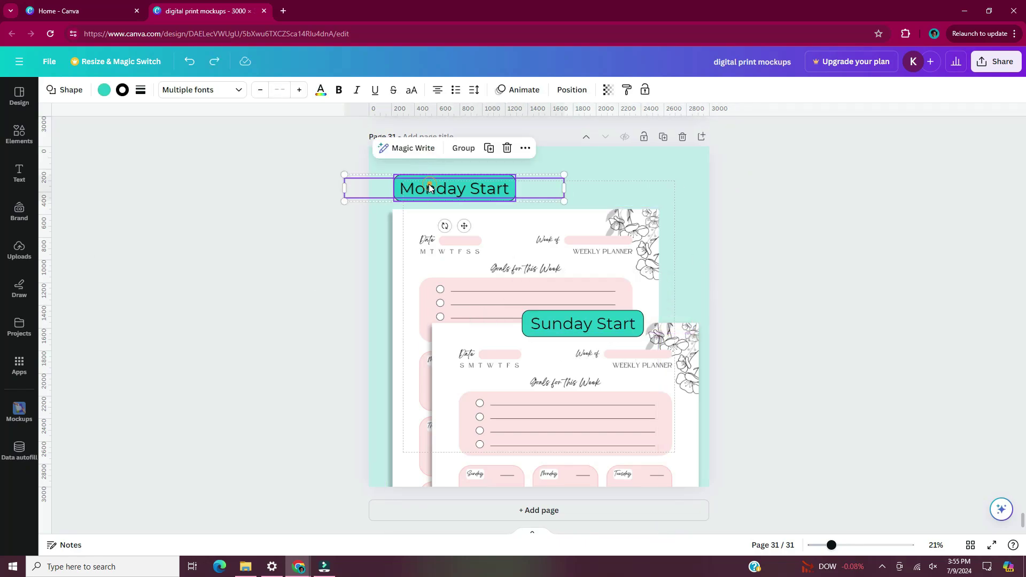
pyautogui.moveTo(428, 184); pyautogui.dragTo(670, 317)
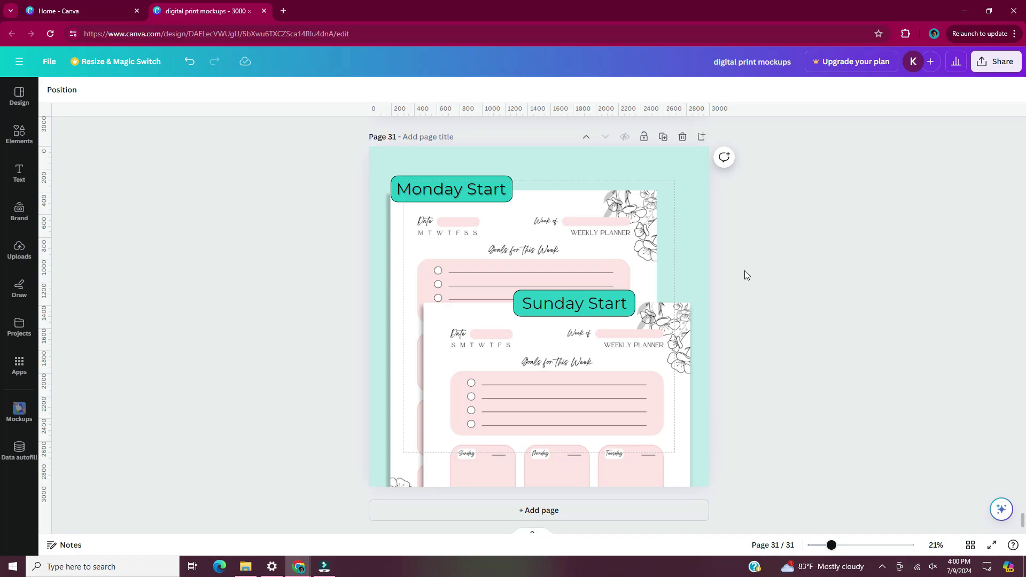
# Duplicate the mockup page and delete both planner pages from the copy
pyautogui.click(663, 137)
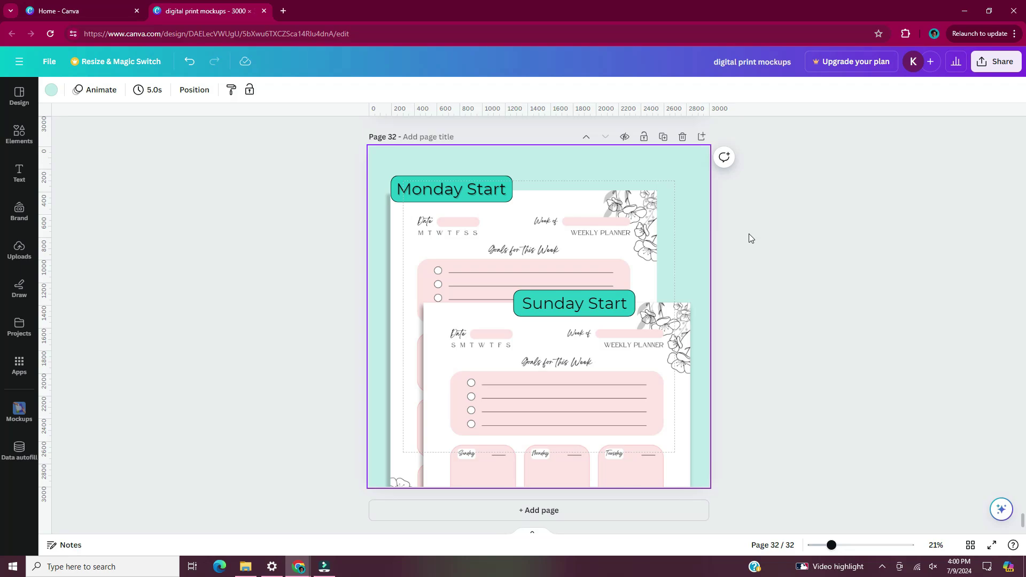
pyautogui.click(440, 367)
pyautogui.press('Delete')
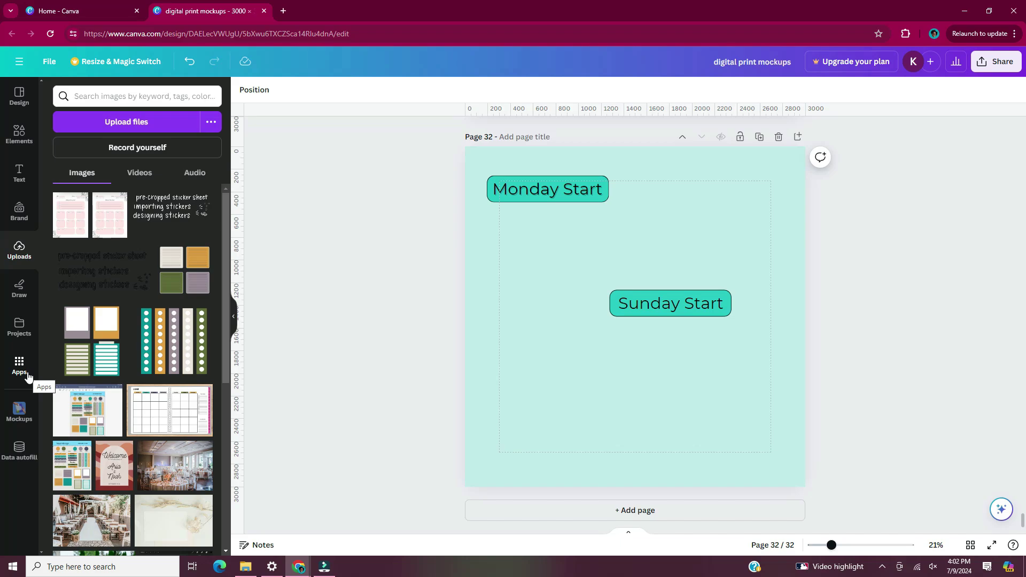
# Add the clipboard and spiral notebook print mockups to the copy, stacked vertically in place of the teal labels
pyautogui.click(19, 412)
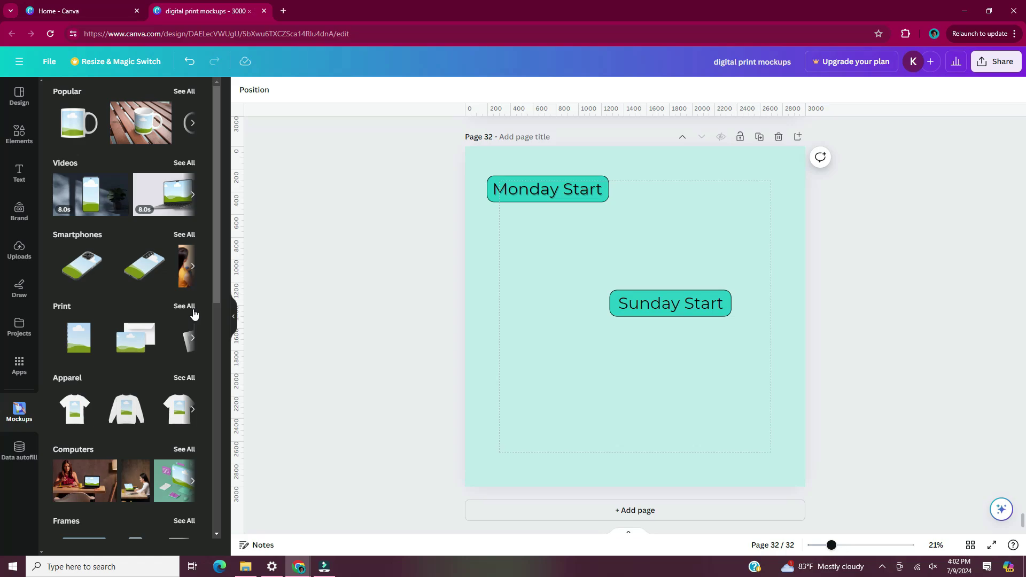
pyautogui.click(184, 307)
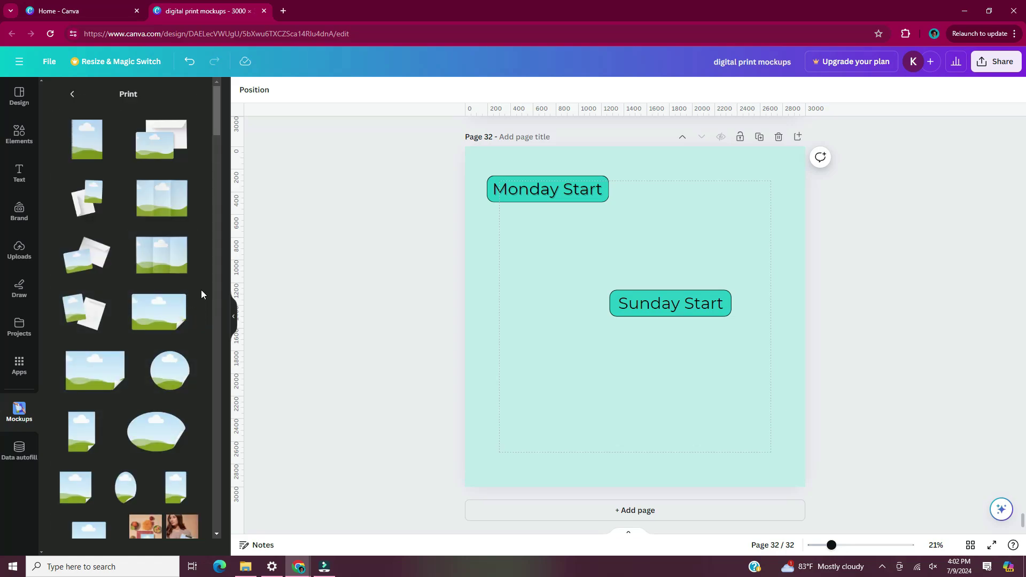
pyautogui.scroll(-8, 201, 290)
pyautogui.moveTo(160, 289); pyautogui.dragTo(595, 289)
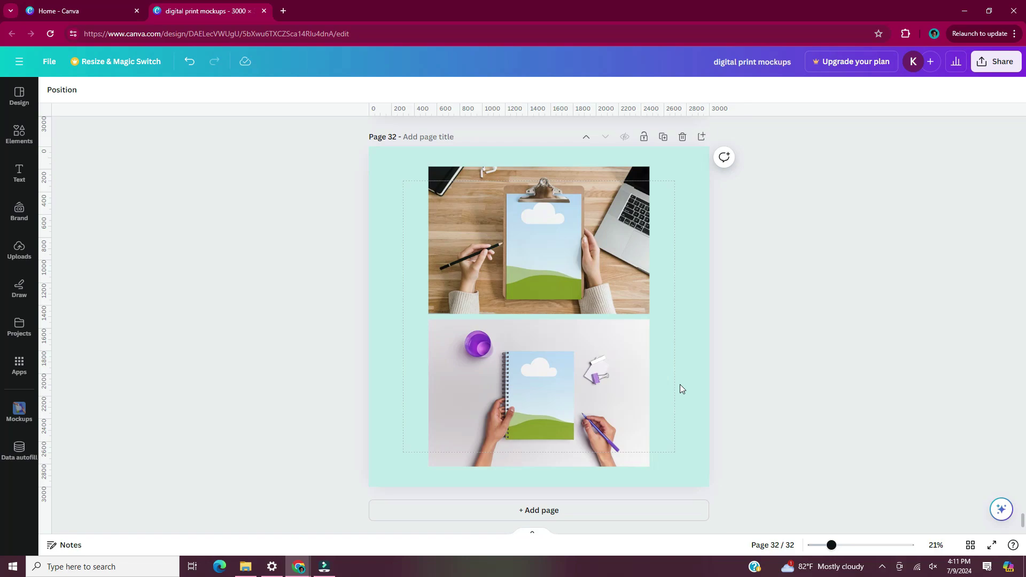
# Insert the uploaded weekly planner images into the clipboard and spiral notebook mockups and check the results up close
pyautogui.click(19, 249)
pyautogui.moveTo(70, 214); pyautogui.dragTo(639, 243)
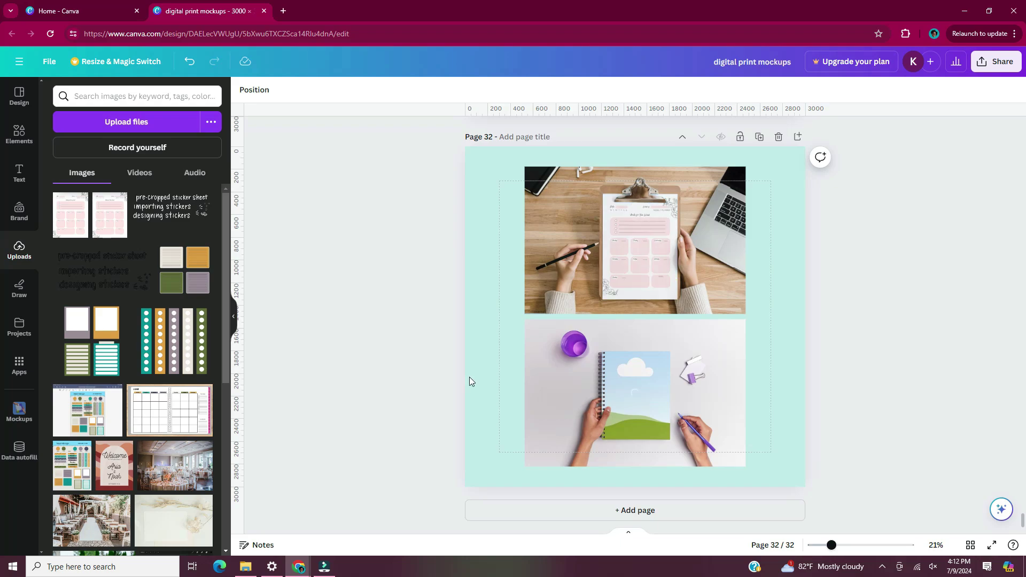
pyautogui.scroll(5, 291, 289)
pyautogui.scroll(-5, 290, 284)
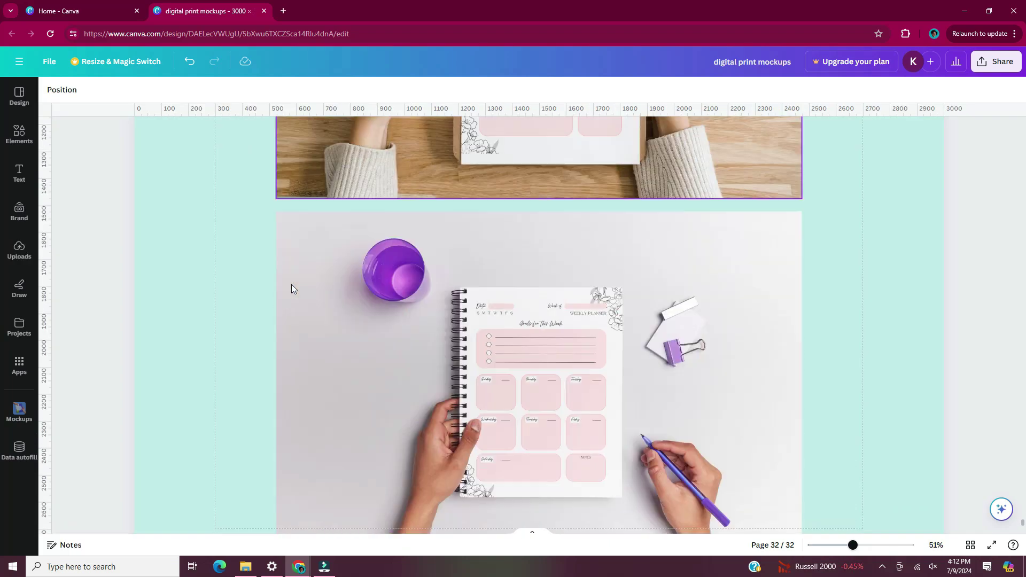
pyautogui.scroll(-5, 291, 288)
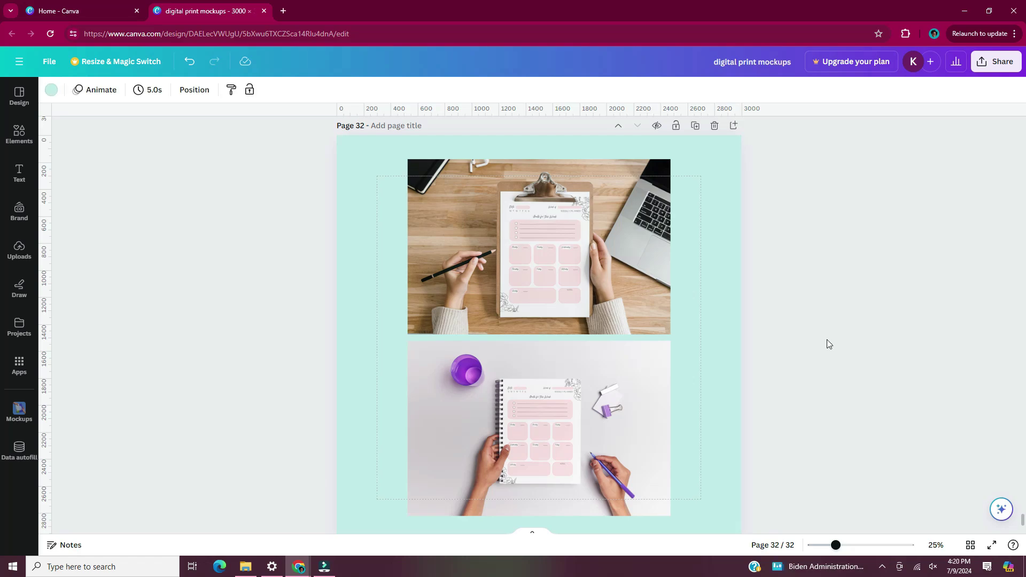
# Add a new blank page with a two-line text box reading "Instant Download" and "NO PRODUCT SHIPPED"
pyautogui.click(735, 126)
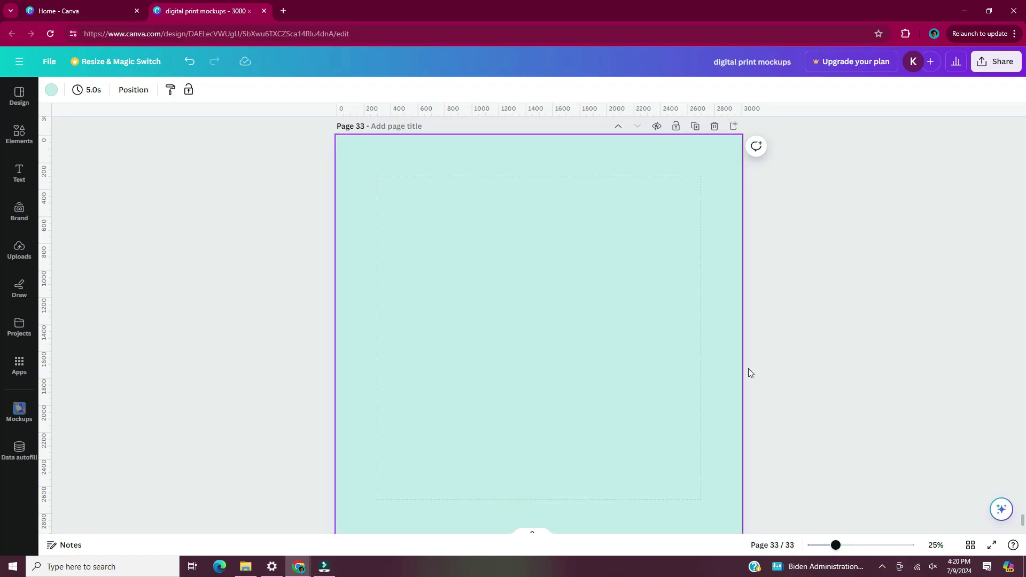
pyautogui.press('t')
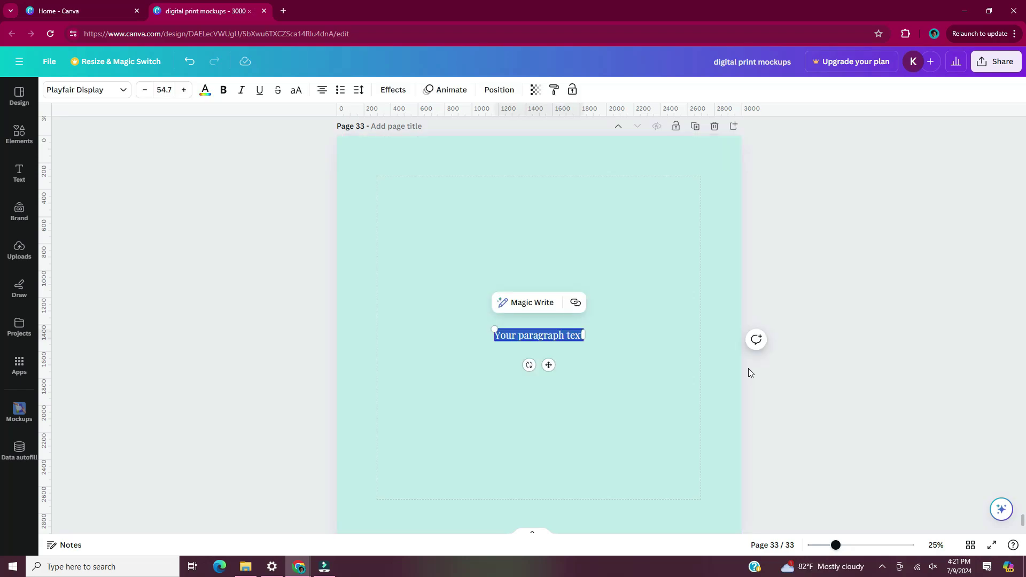
pyautogui.write('Insta')
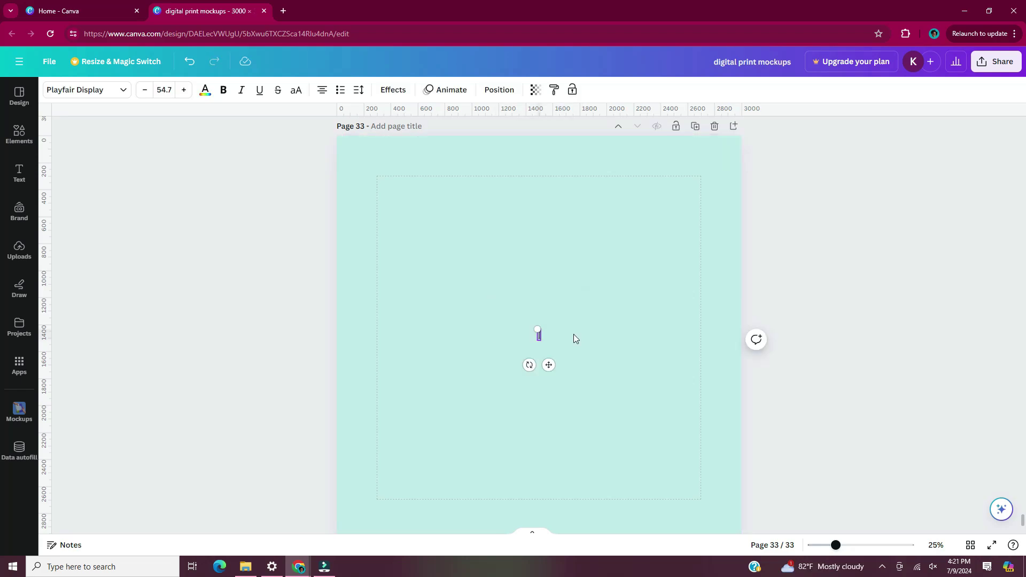
pyautogui.write('nt Download')
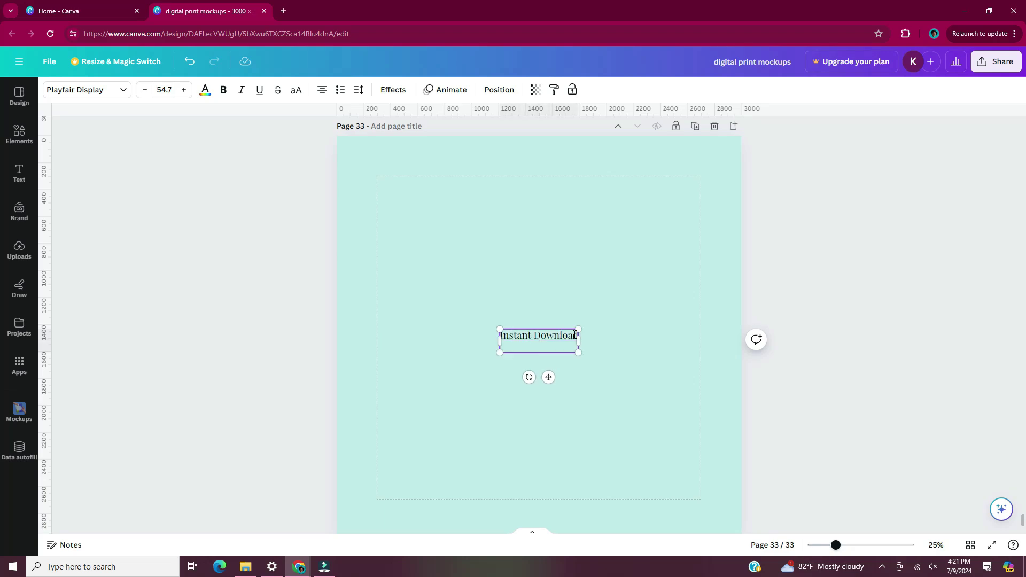
pyautogui.press('Return')
pyautogui.write('NO PRODUCT SHIPPED')
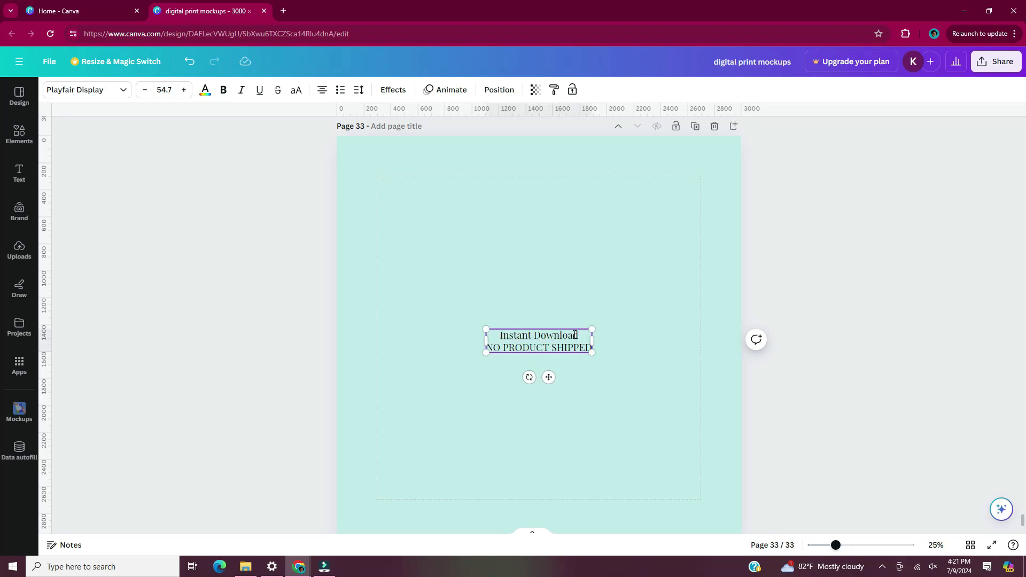
# Enlarge the download notice to font size 167, wrapped over three lines, and center it on the page
pyautogui.scroll(-1, 597, 332)
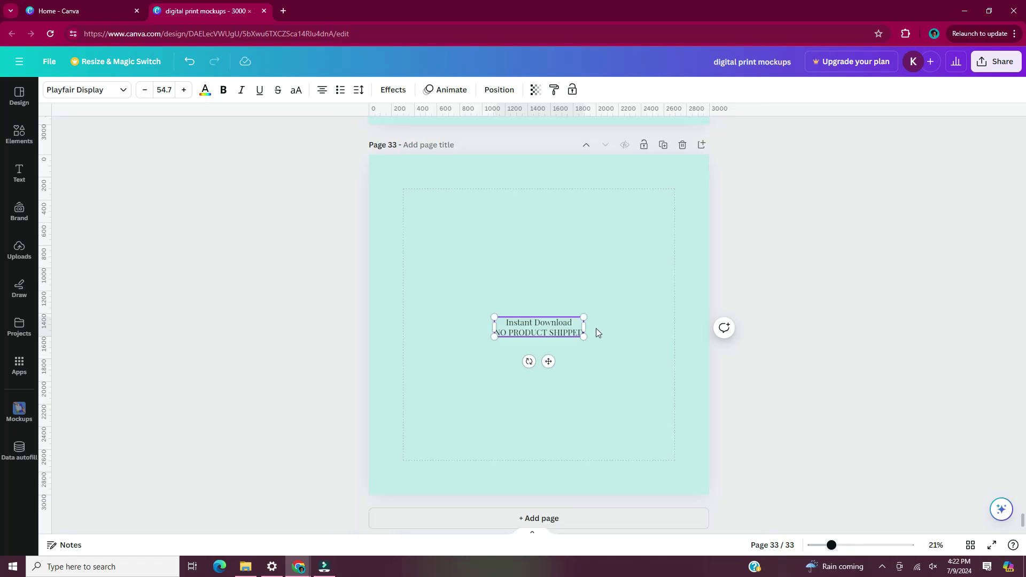
pyautogui.moveTo(584, 336); pyautogui.dragTo(690, 495)
pyautogui.moveTo(637, 353); pyautogui.dragTo(642, 414)
pyautogui.moveTo(668, 359); pyautogui.dragTo(682, 283)
pyautogui.moveTo(676, 247); pyautogui.dragTo(627, 324)
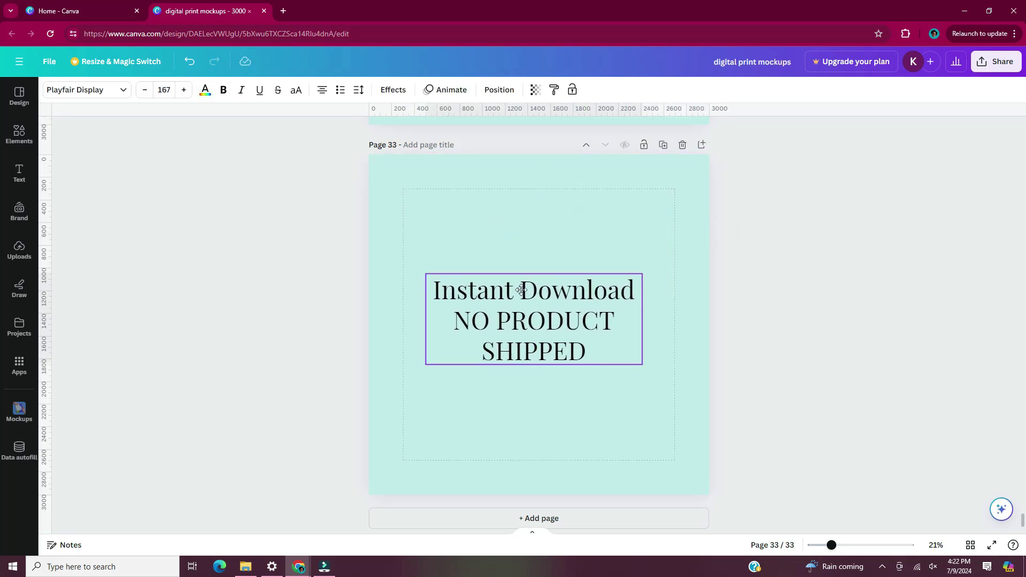
pyautogui.click(399, 217)
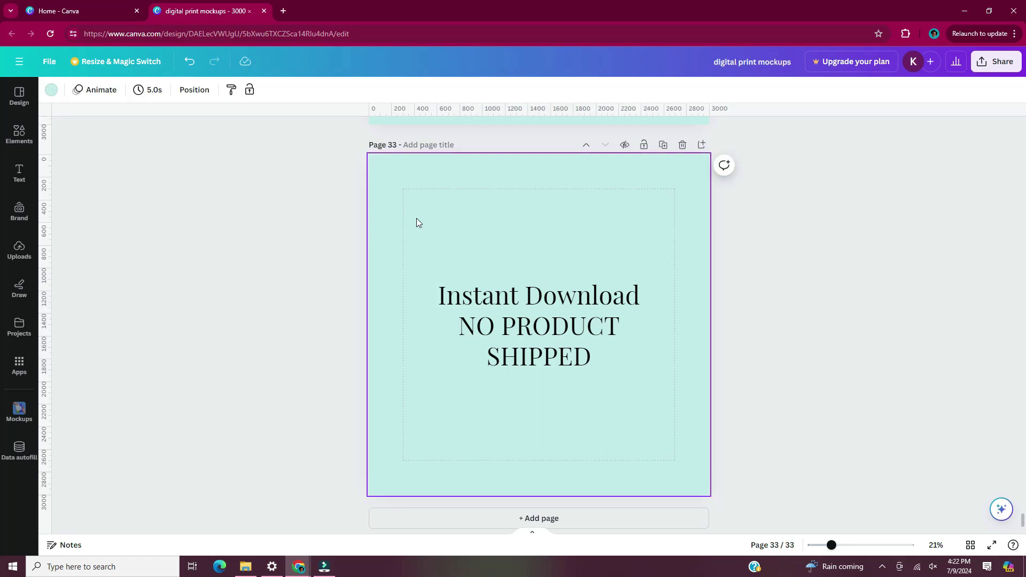
# Add a square to the download notice page and change its shape to the eight-pointed badge with shallow points
pyautogui.press('r')
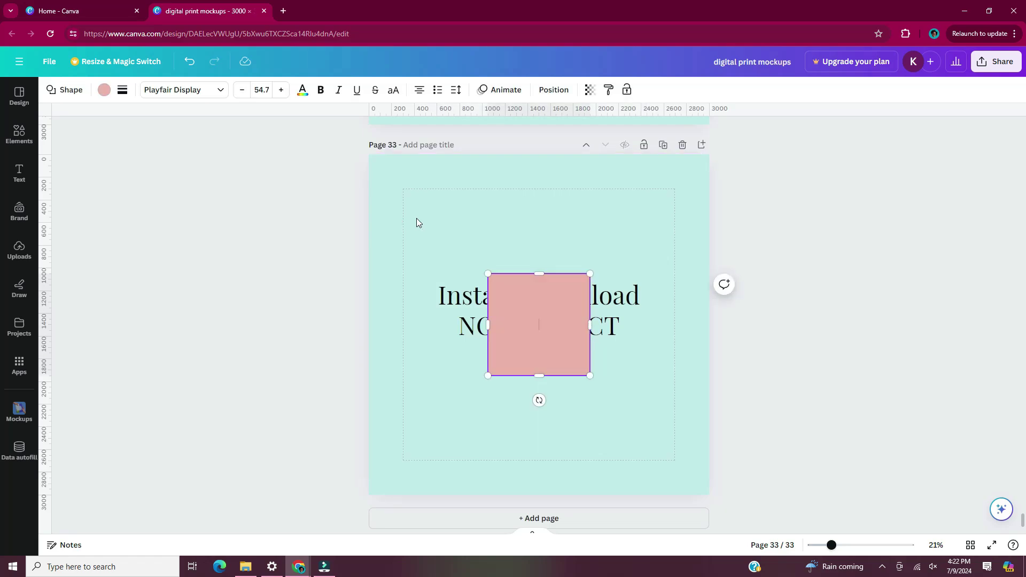
pyautogui.click(66, 94)
pyautogui.scroll(-5, 131, 273)
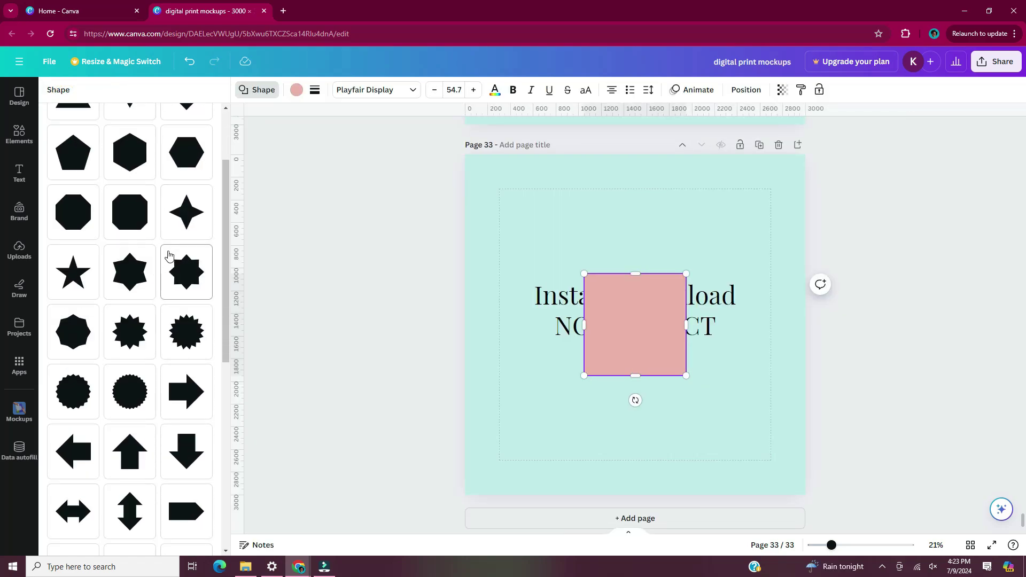
pyautogui.scroll(-4, 165, 355)
pyautogui.scroll(-4, 165, 356)
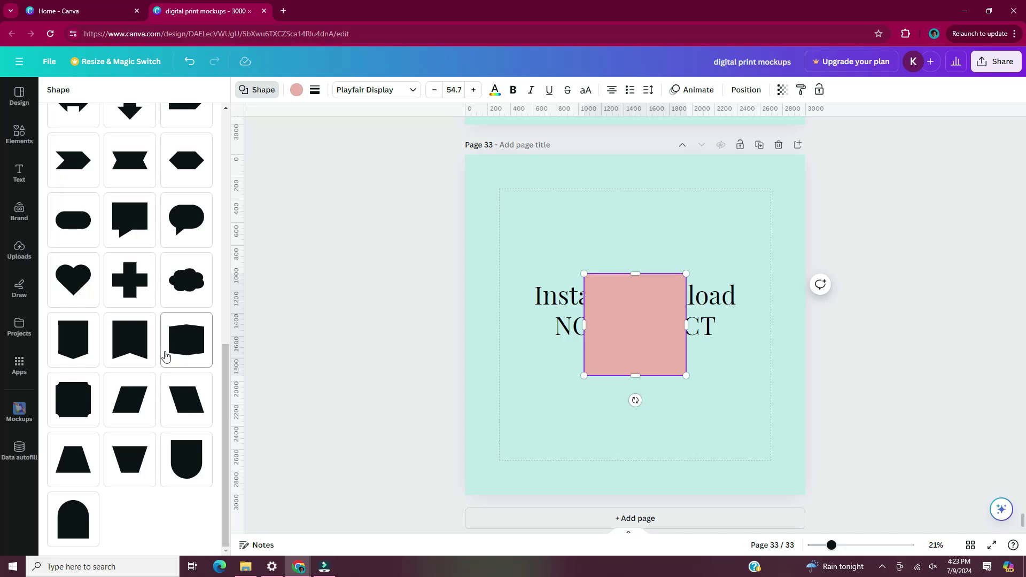
pyautogui.scroll(8, 165, 356)
pyautogui.click(74, 348)
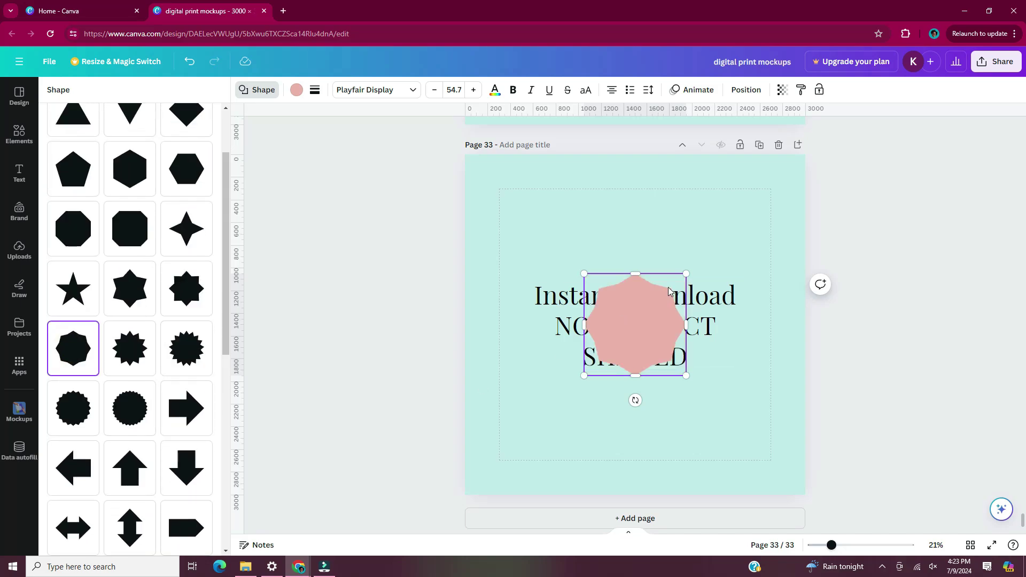
# Enlarge the badge to about 2300 px wide, center it on the page and send it to the back behind the notice text
pyautogui.moveTo(687, 274); pyautogui.dragTo(774, 184)
pyautogui.moveTo(575, 397); pyautogui.dragTo(645, 466)
pyautogui.moveTo(513, 355); pyautogui.dragTo(538, 344)
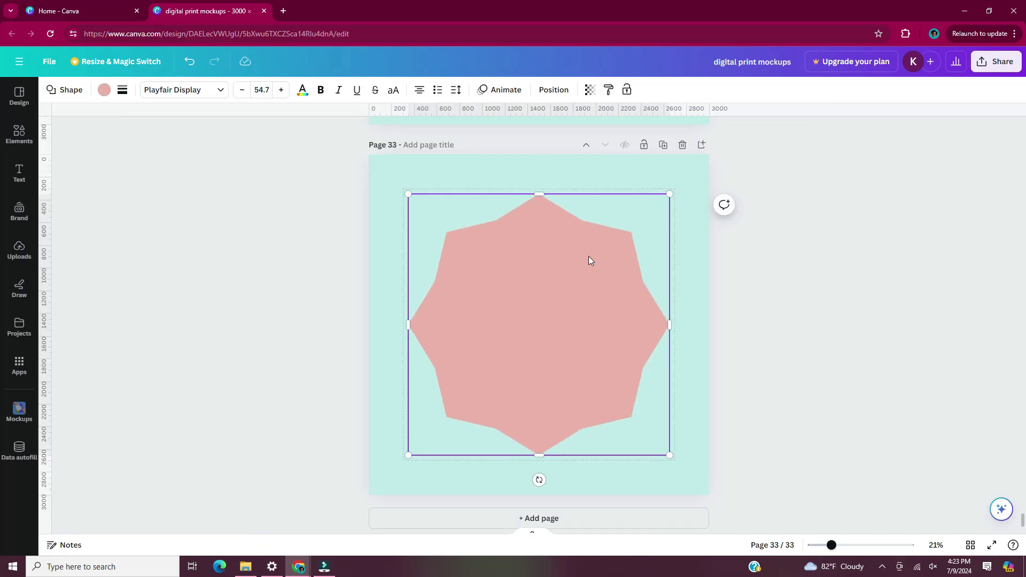
pyautogui.rightClick(588, 256)
pyautogui.moveTo(669, 371)
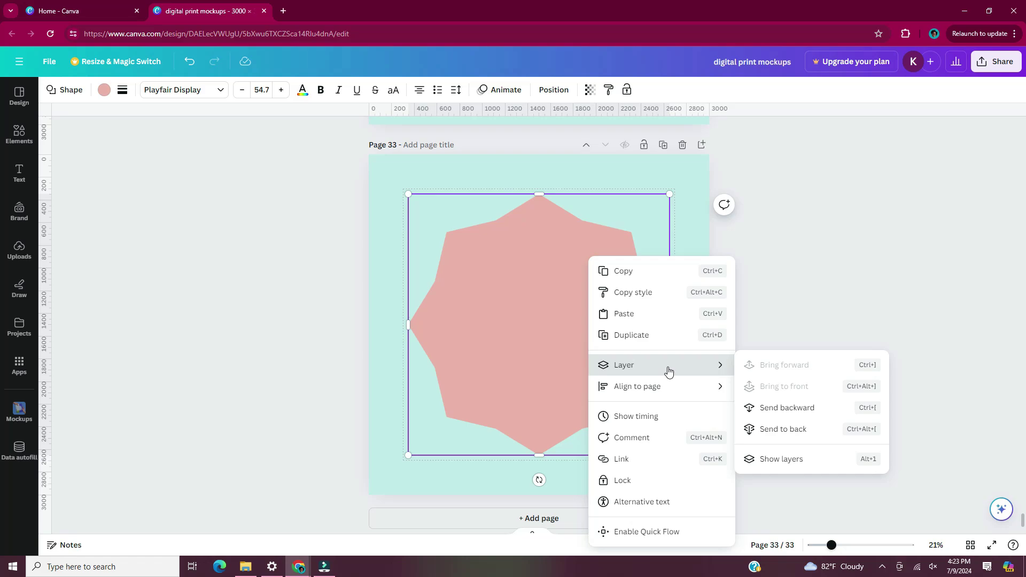
pyautogui.click(820, 434)
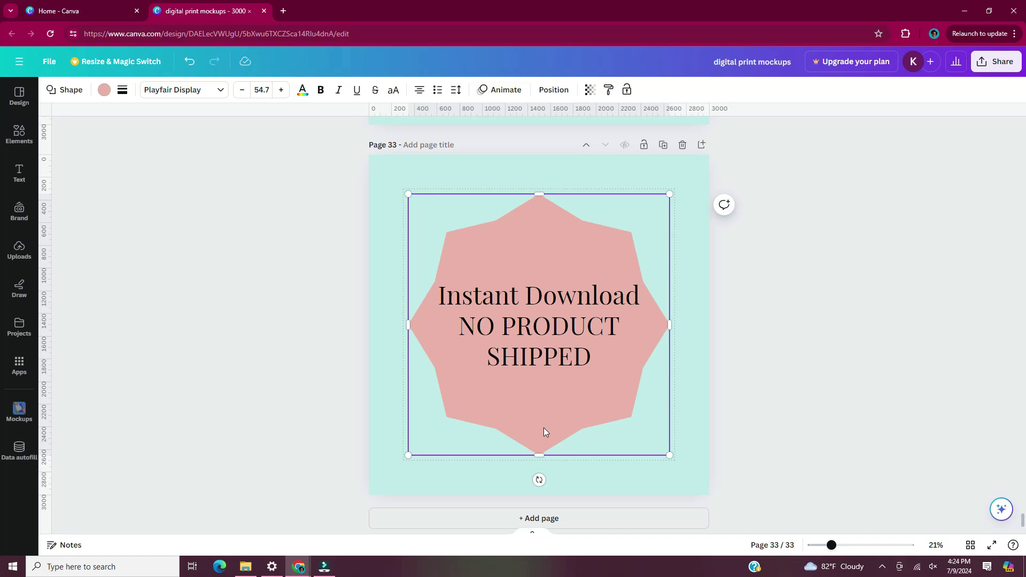
# Give the teal badge behind the download notice a black dashed border with a heavier border weight
pyautogui.click(122, 90)
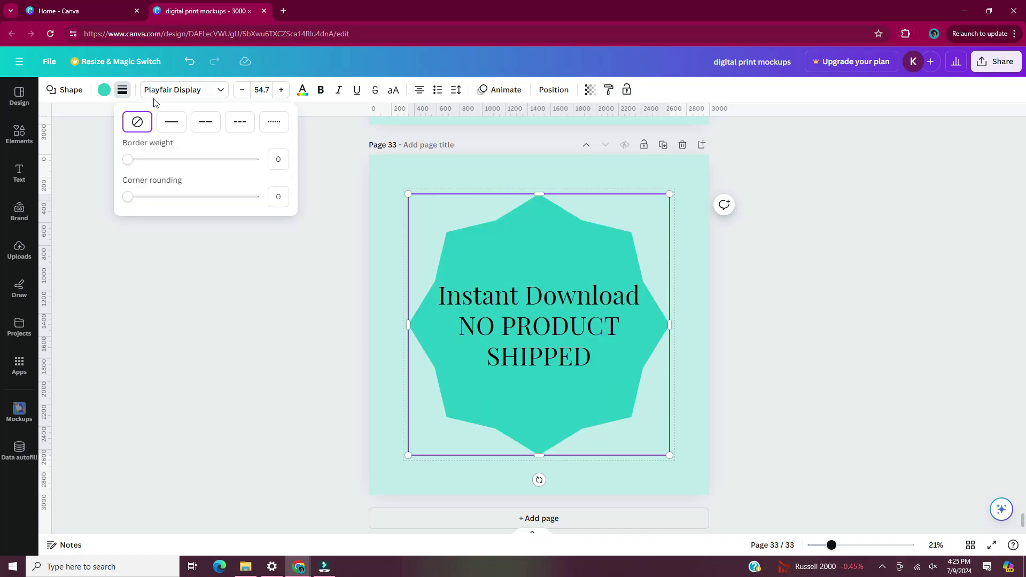
pyautogui.click(258, 122)
pyautogui.moveTo(152, 161); pyautogui.dragTo(167, 161)
pyautogui.hotkey('ctrl', 'a')
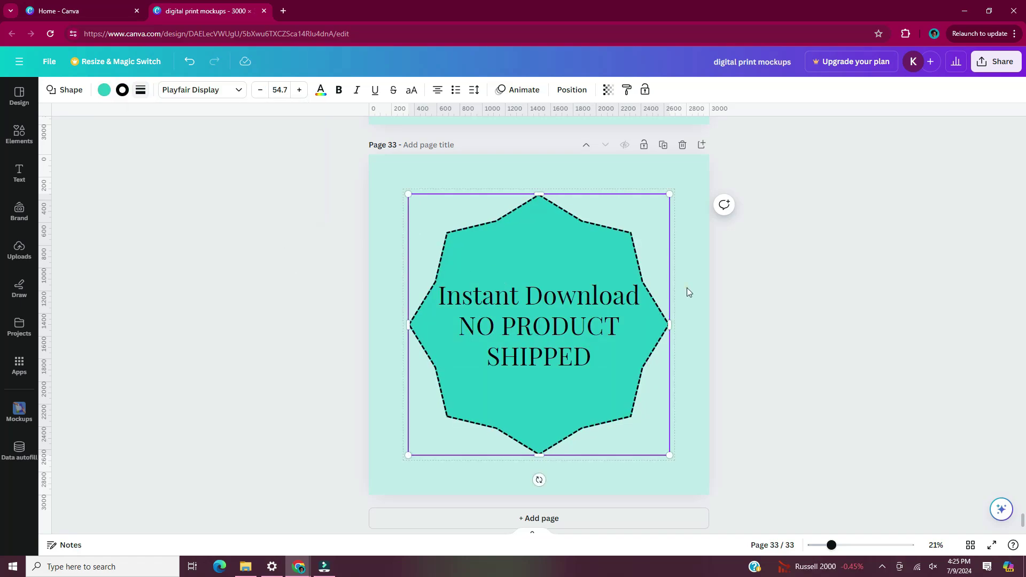
pyautogui.moveTo(547, 309); pyautogui.dragTo(546, 313)
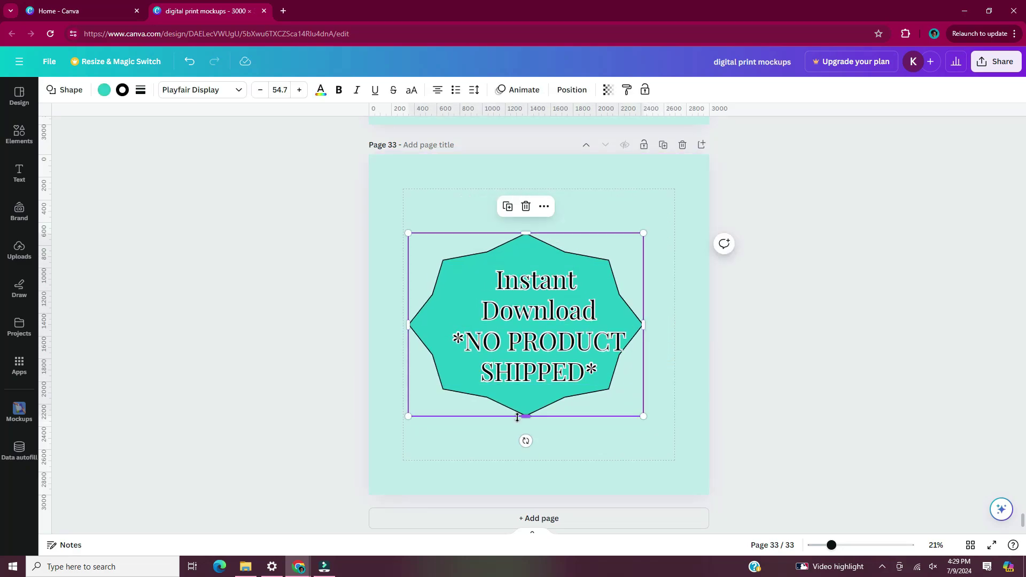
pyautogui.click(695, 400)
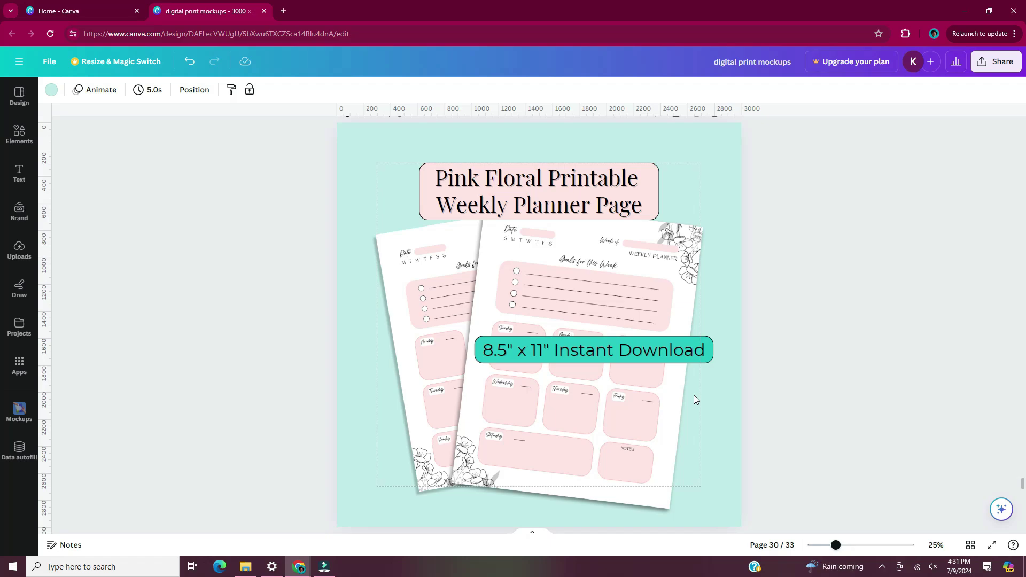
# Download only page 30, the "Pink Floral Printable Weekly Planner Page" cover mockup, as a 3,000 × 3,000 px PNG
pyautogui.scroll(-15, 782, 404)
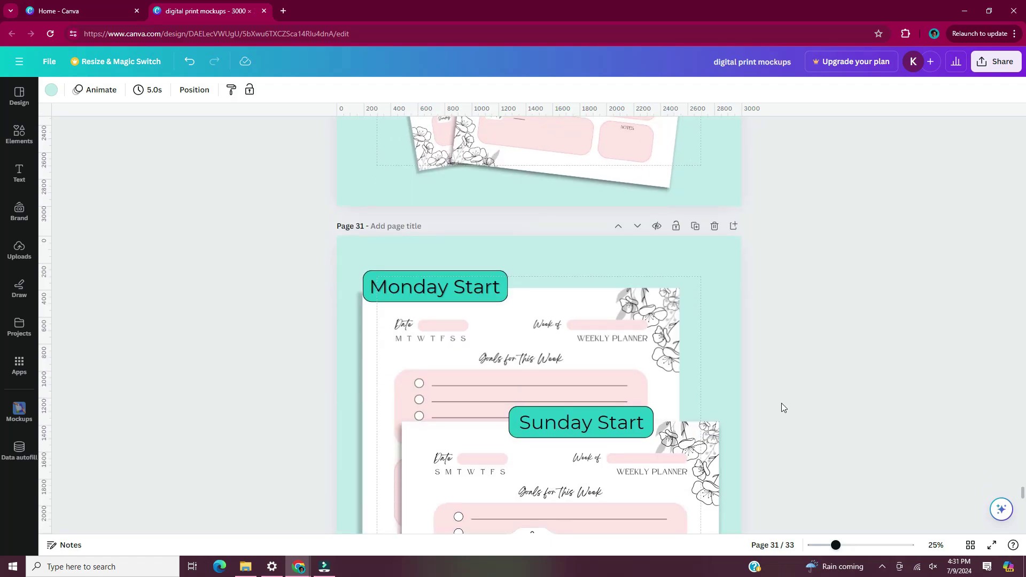
pyautogui.scroll(-10, 781, 403)
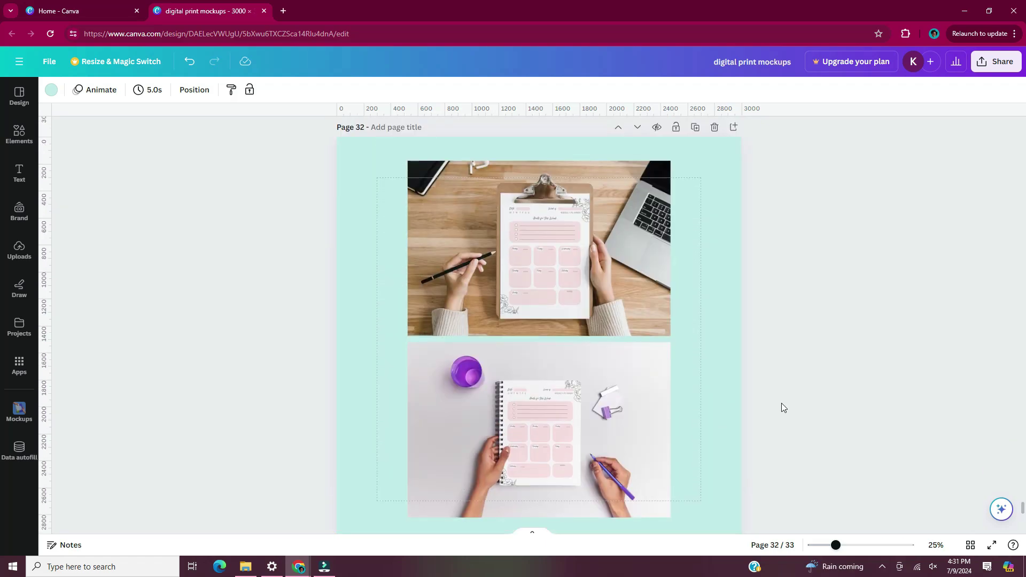
pyautogui.scroll(20, 781, 403)
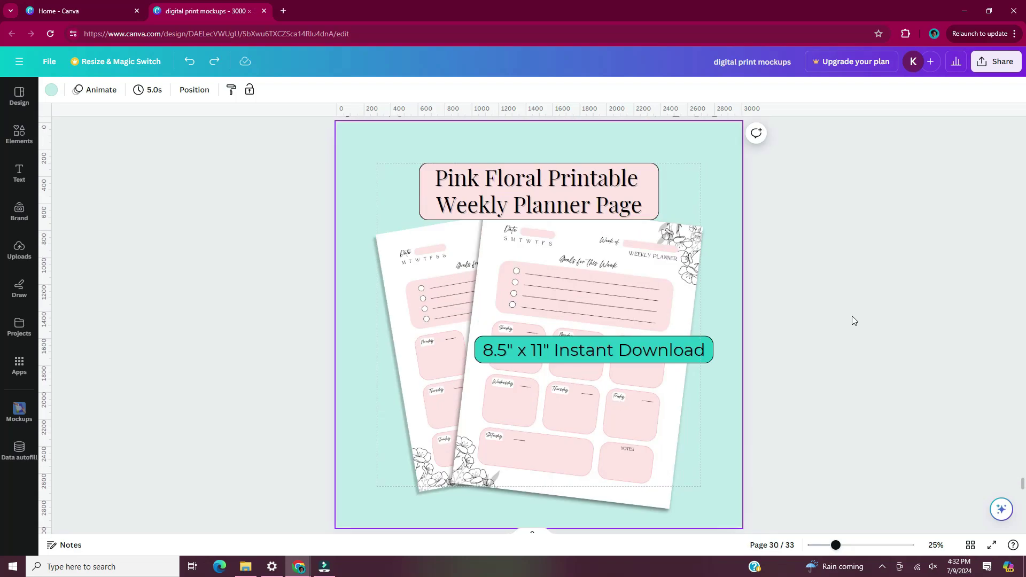
pyautogui.click(1003, 62)
pyautogui.click(937, 339)
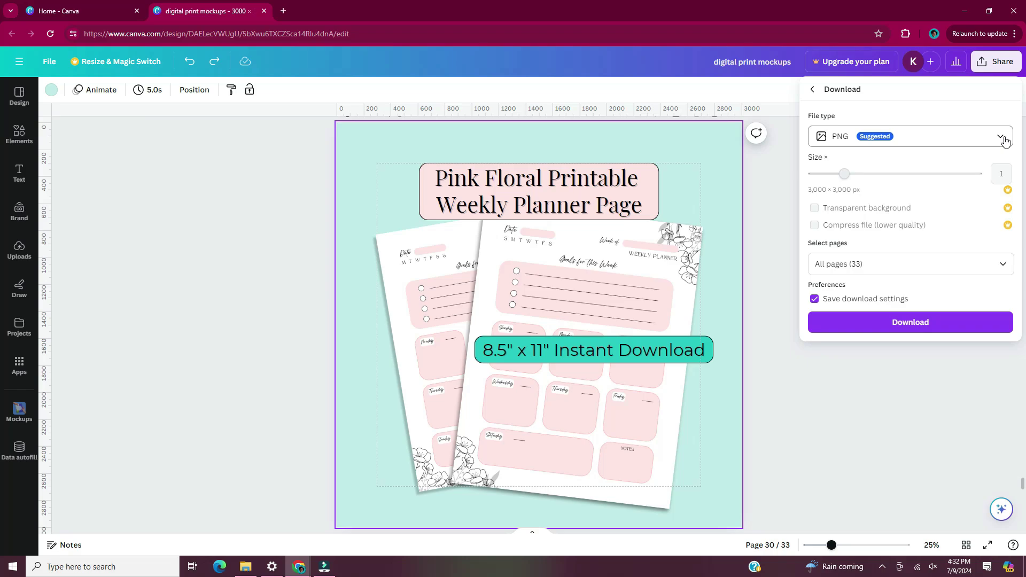
pyautogui.click(1003, 265)
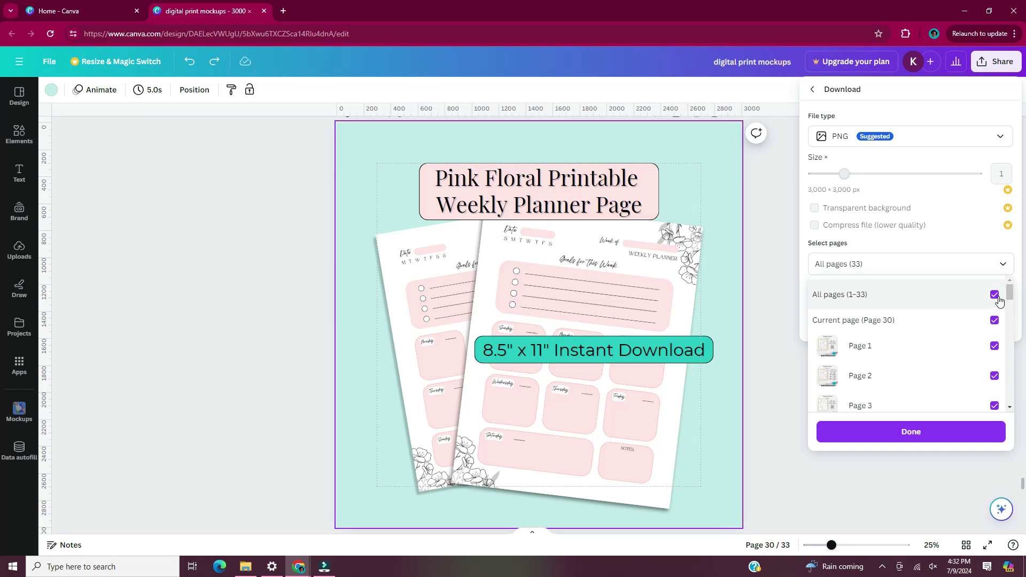
pyautogui.click(995, 296)
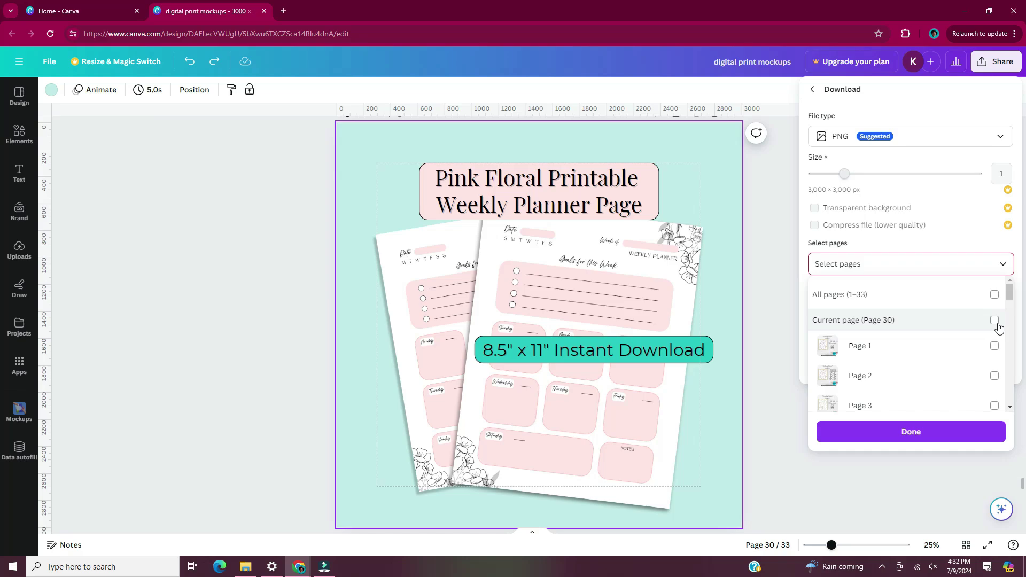
pyautogui.click(996, 321)
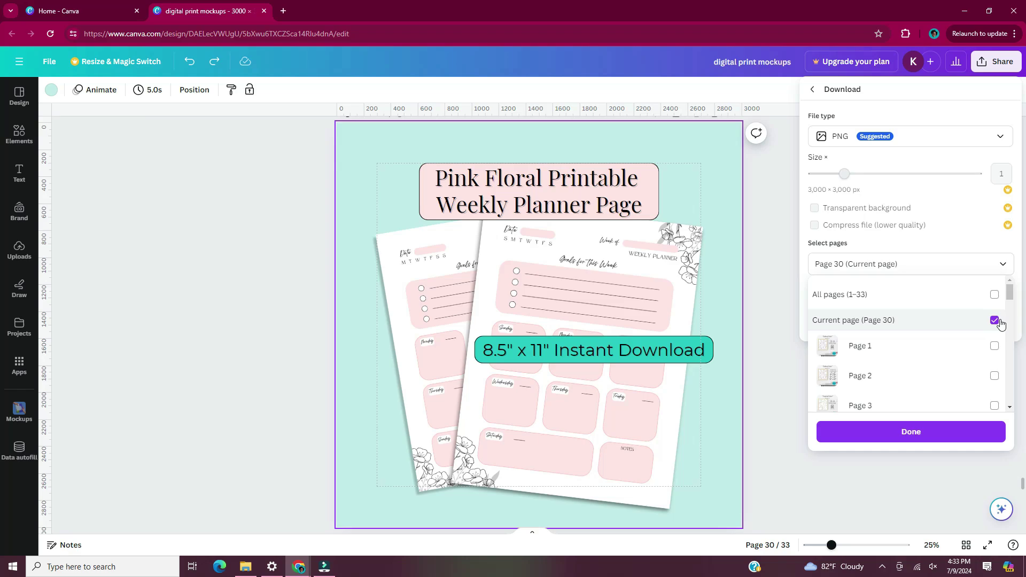
pyautogui.click(954, 433)
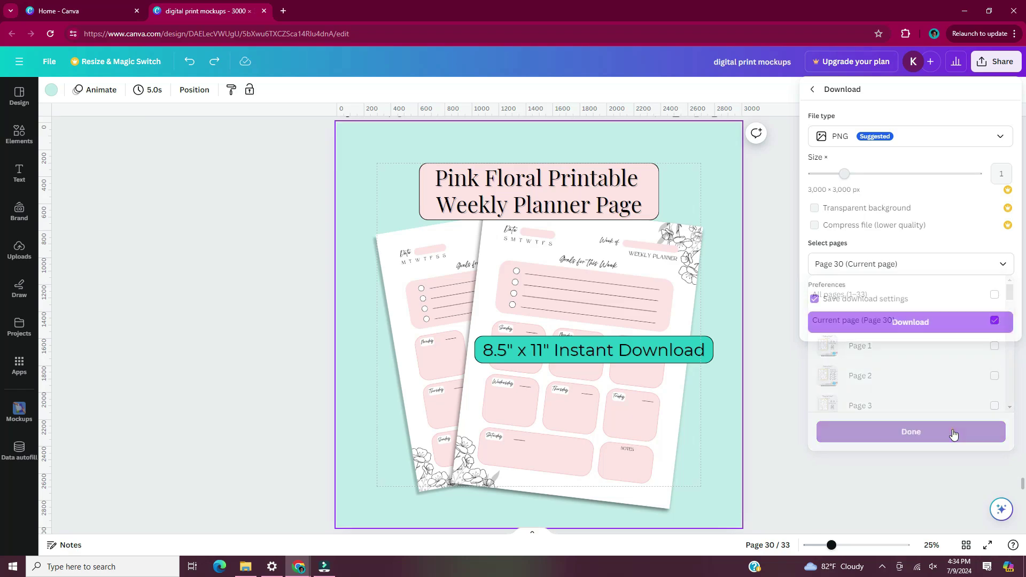
pyautogui.click(966, 322)
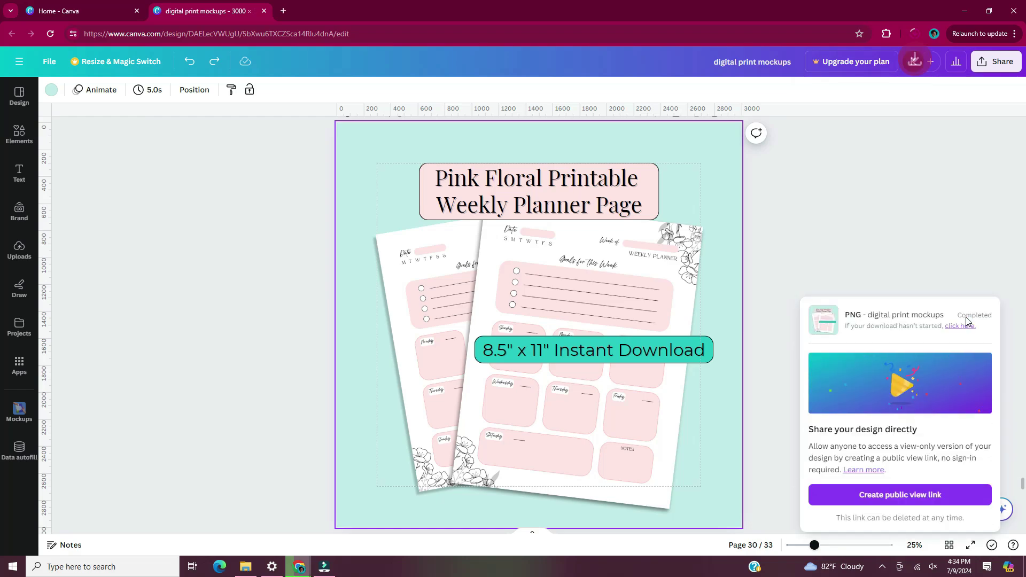